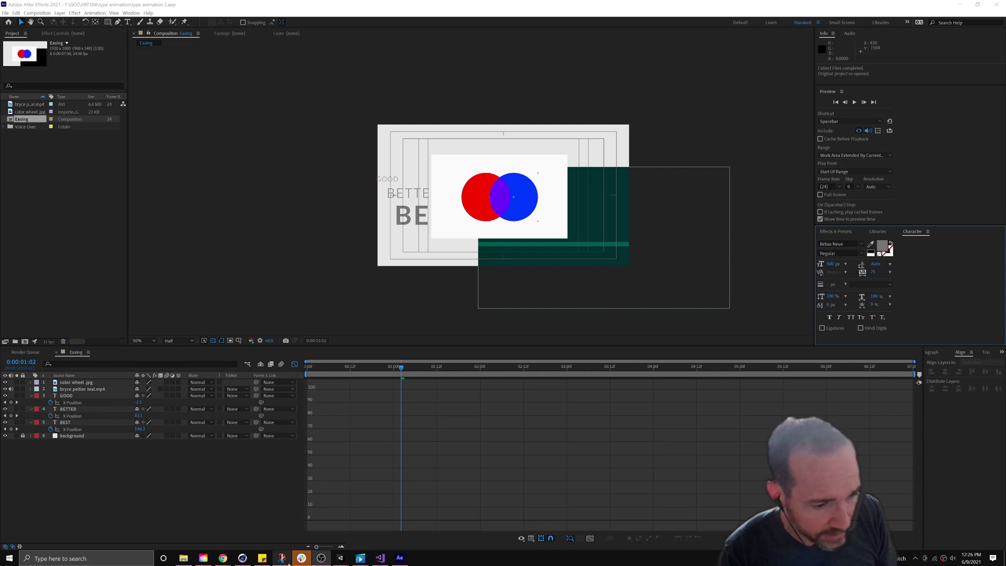
# - Switch to Cinema 4D and close the Content Browser
pyautogui.click(245, 560)
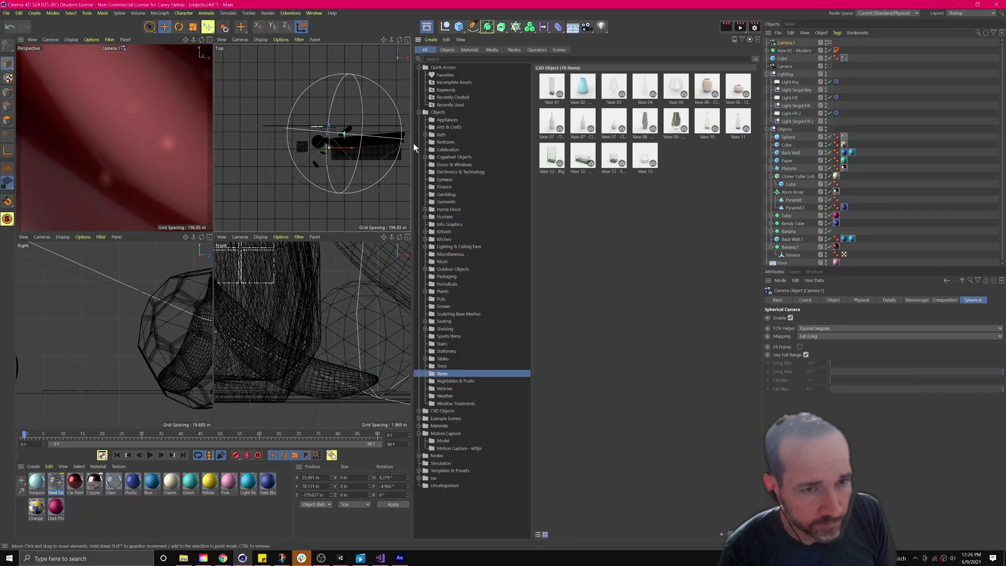
pyautogui.click(427, 27)
pyautogui.scroll(-10, 256, 130)
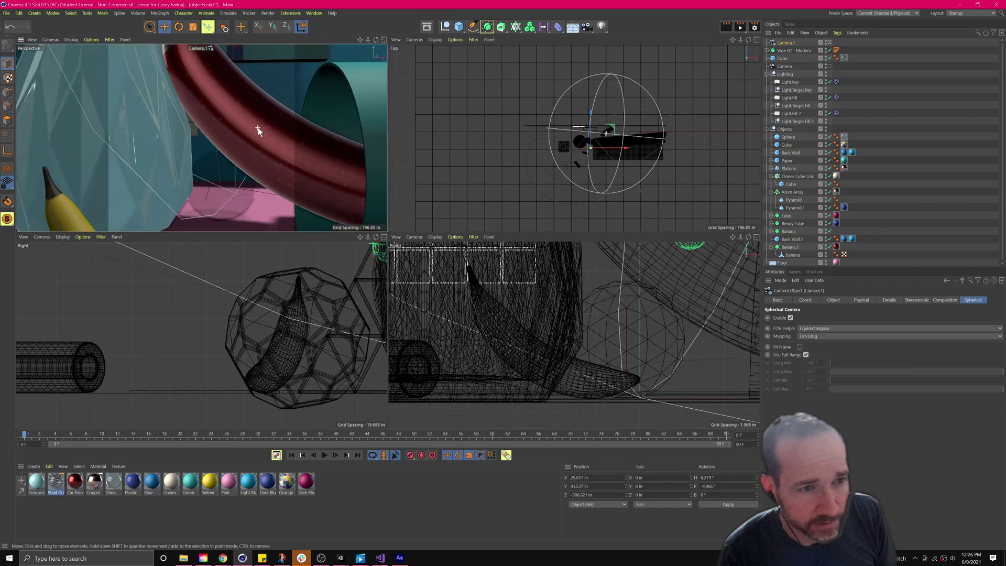
pyautogui.scroll(2, 258, 128)
# - Maximize the Perspective viewport and pan Camera.1 to frame the whole still-life set
pyautogui.click(384, 39)
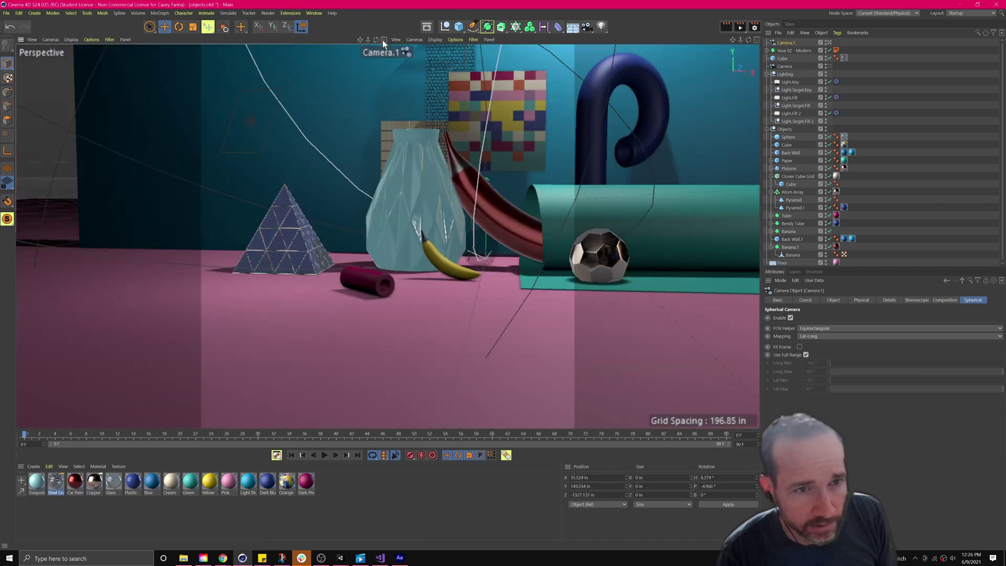
pyautogui.keyDown('alt'); pyautogui.moveTo(442, 124); pyautogui.dragTo(385, 181, button='middle'); pyautogui.keyUp('alt')
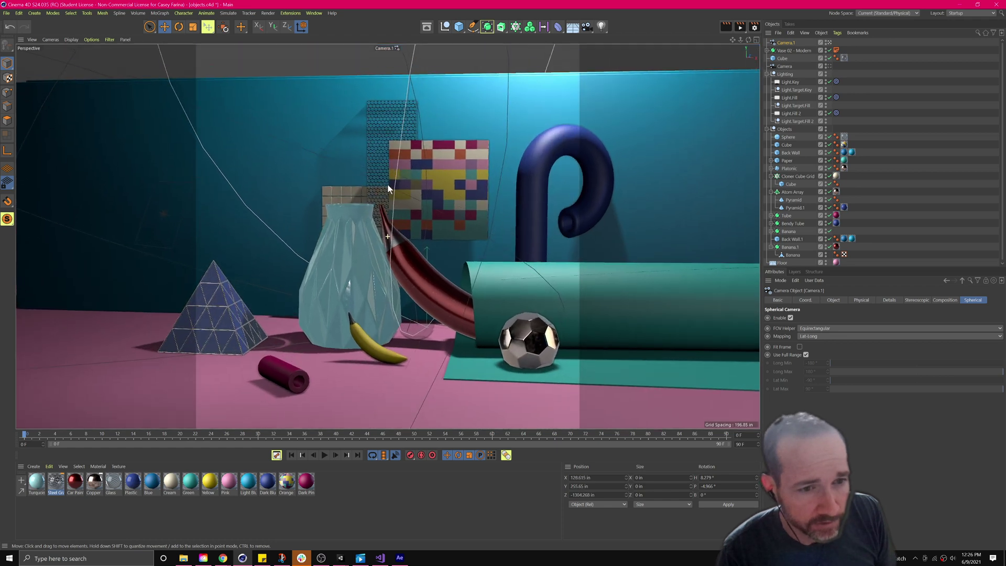
pyautogui.click(7, 13)
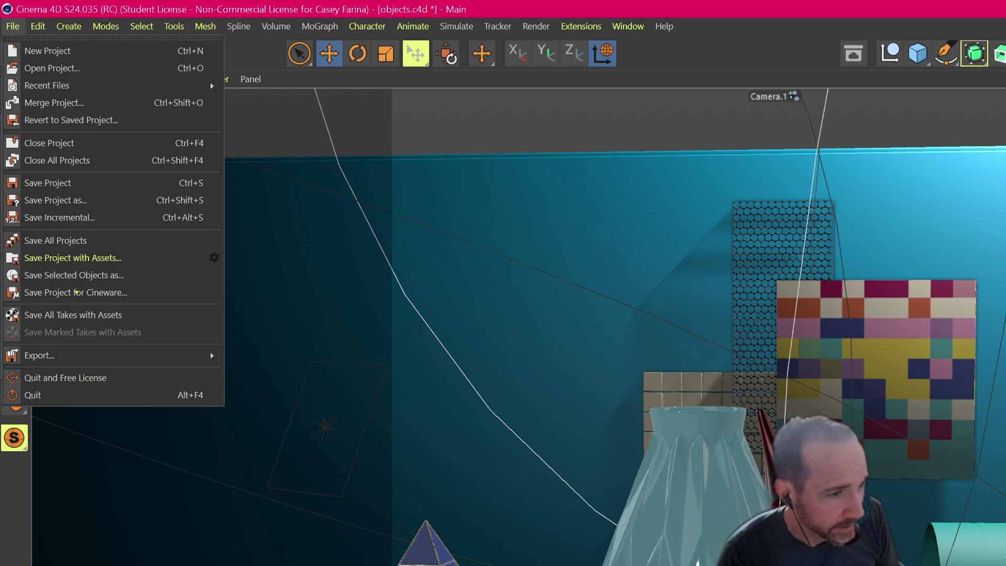
# - Circle Save Incremental in the File menu to highlight incremental saving
pyautogui.moveTo(77, 208)
pyautogui.mouseDown()
pyautogui.moveTo(1, 211)
pyautogui.moveTo(4, 226)
pyautogui.moveTo(42, 231)
pyautogui.moveTo(100, 221)
pyautogui.moveTo(92, 209)
pyautogui.moveTo(60, 210)
pyautogui.mouseUp()
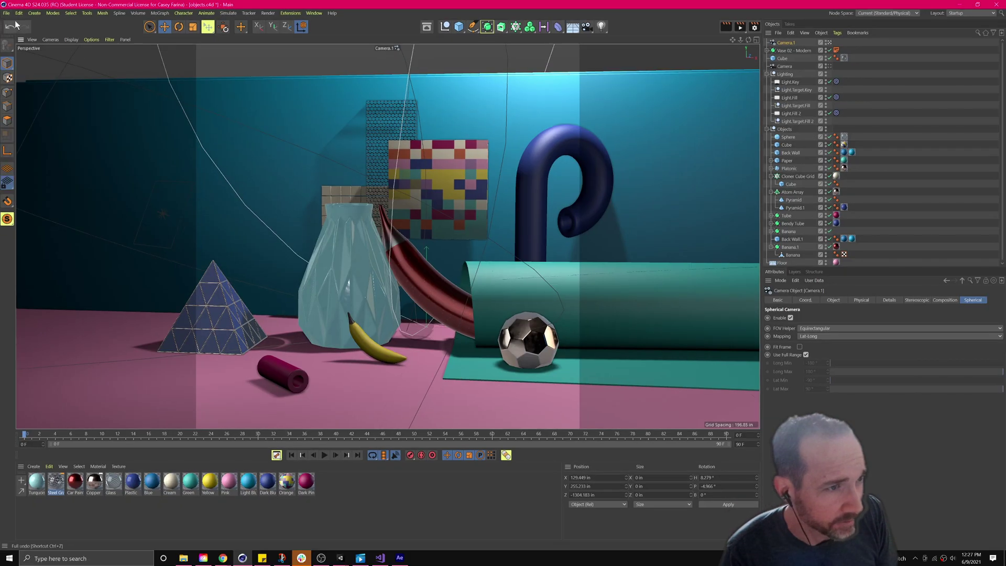
pyautogui.click(12, 26)
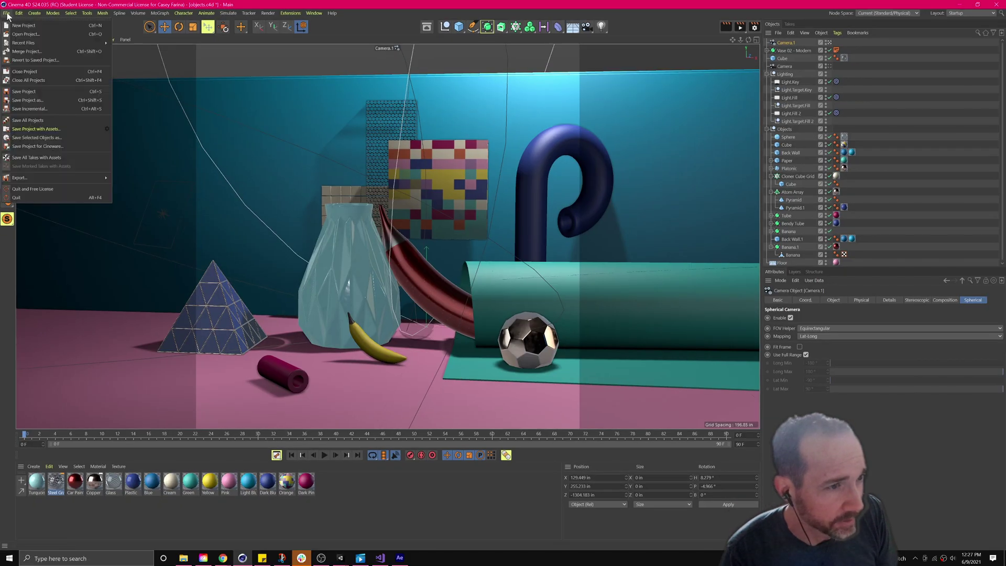
# - Save the project as c4dtestsave in F:\GCC\ART184, then save incremental copy c4dtestsave_0001
pyautogui.click(33, 98)
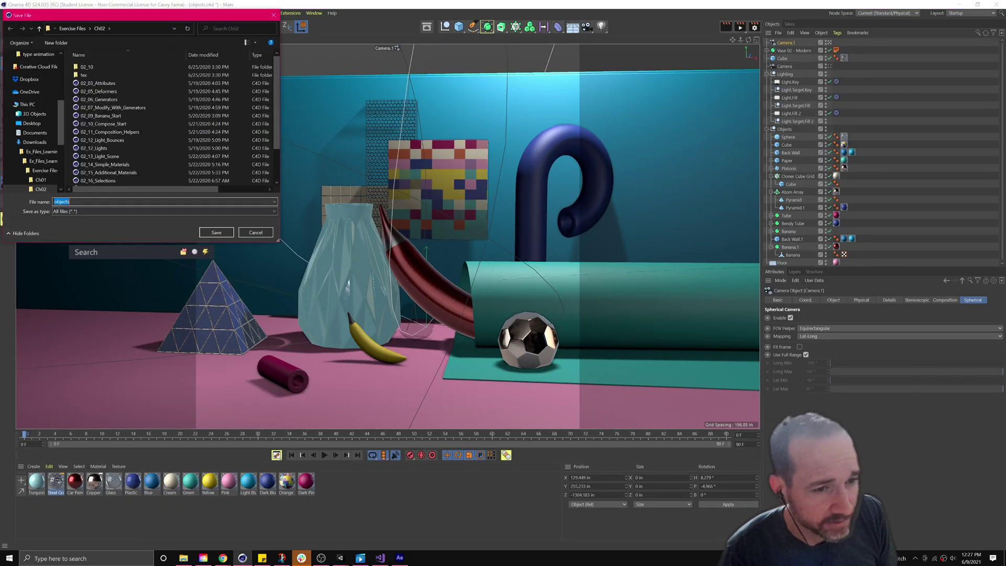
pyautogui.scroll(5, 35, 105)
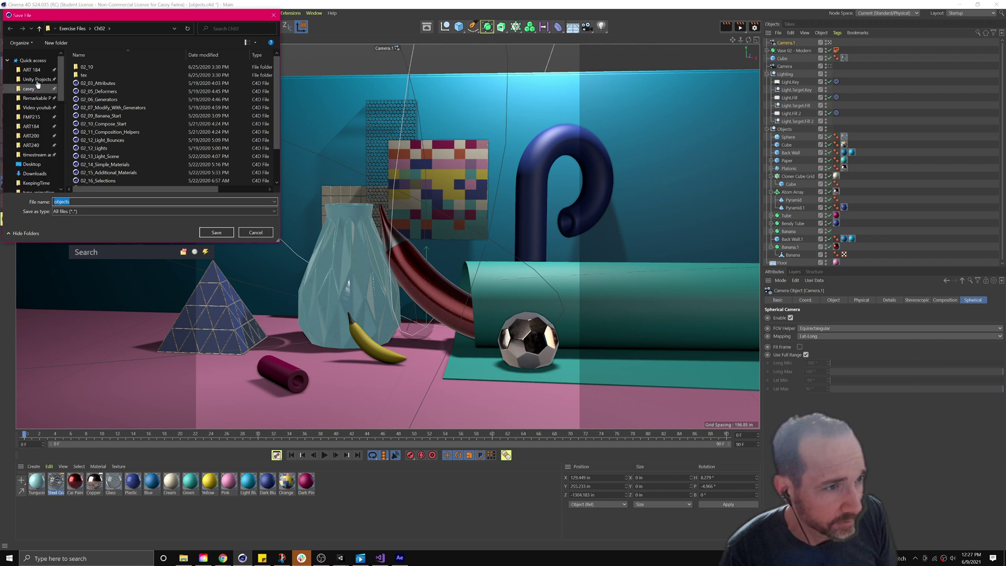
pyautogui.click(31, 126)
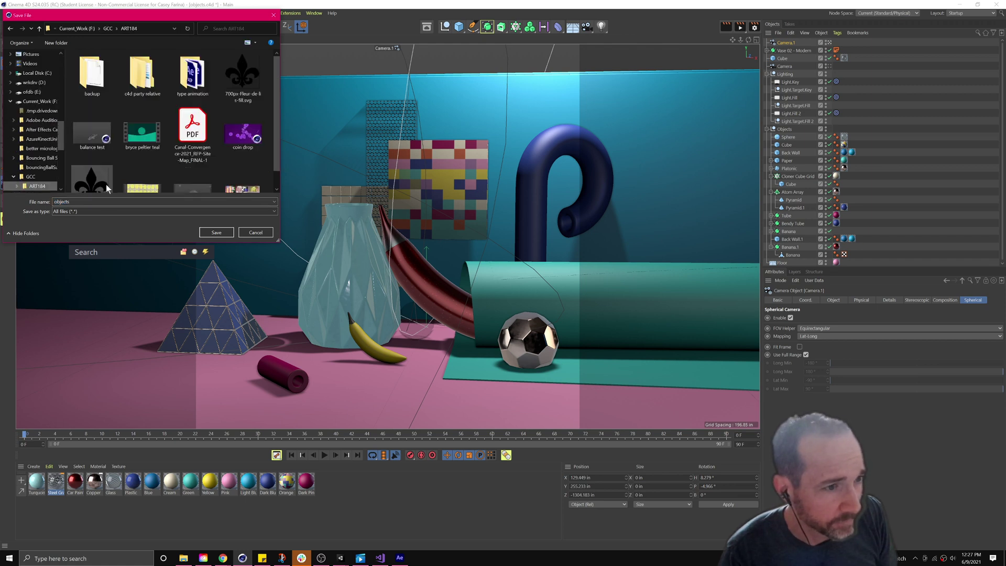
pyautogui.hotkey('alt', 'n')
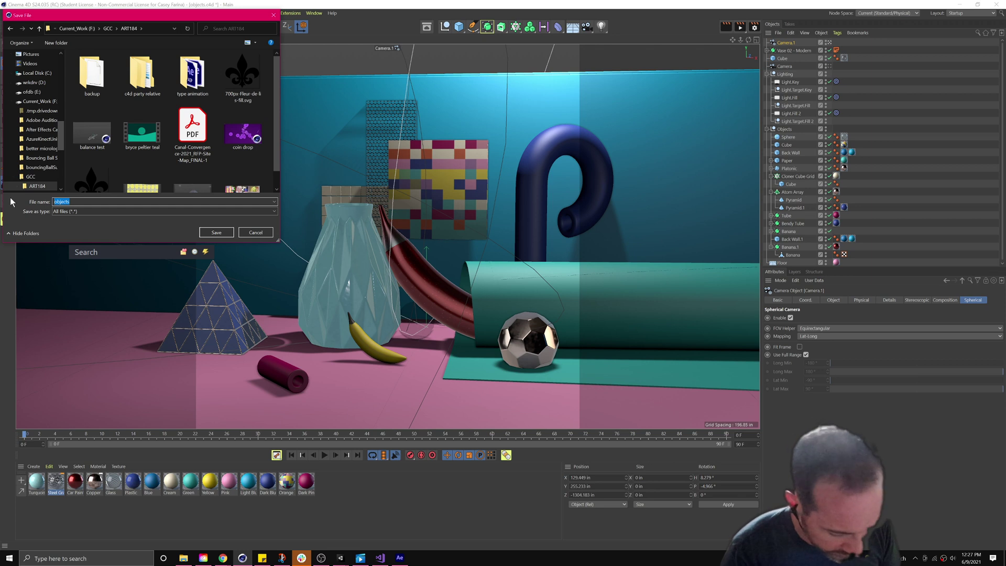
pyautogui.write('c4dtestsave')
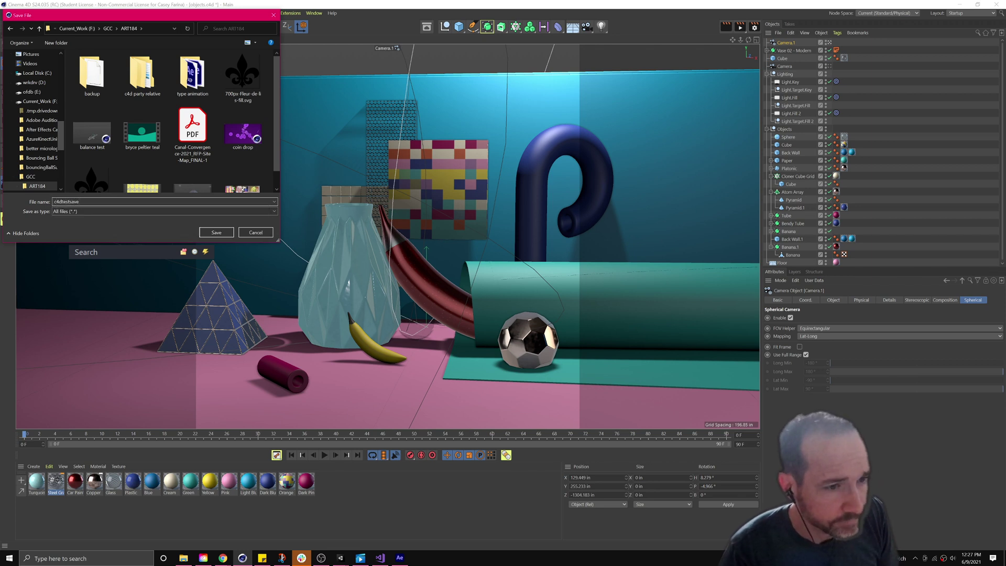
pyautogui.press('Return')
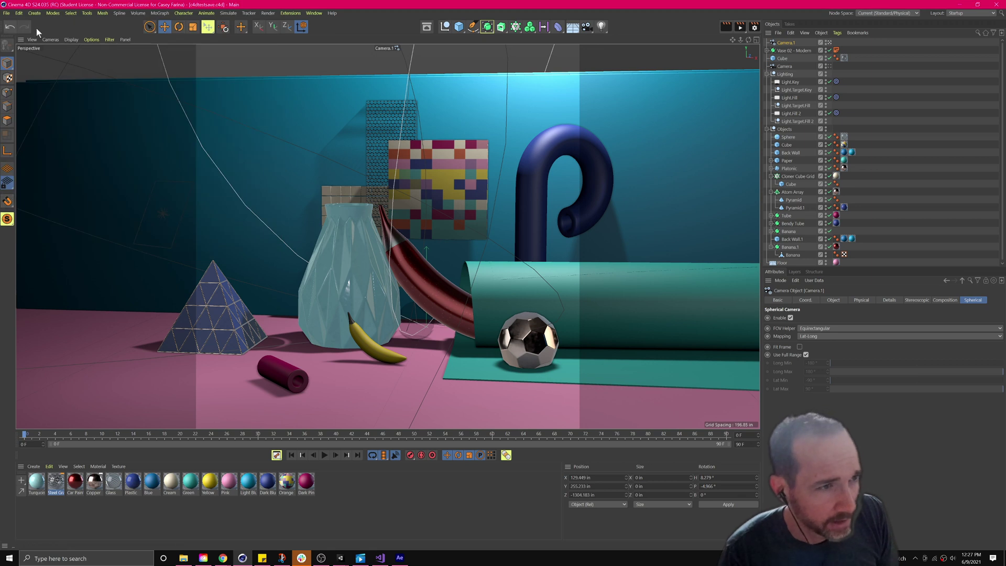
pyautogui.click(6, 13)
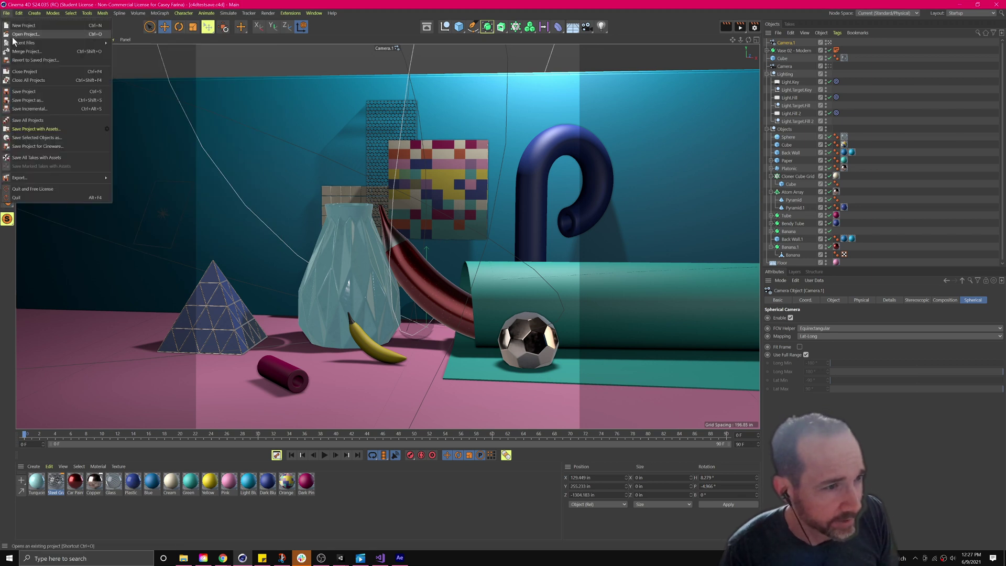
pyautogui.click(24, 108)
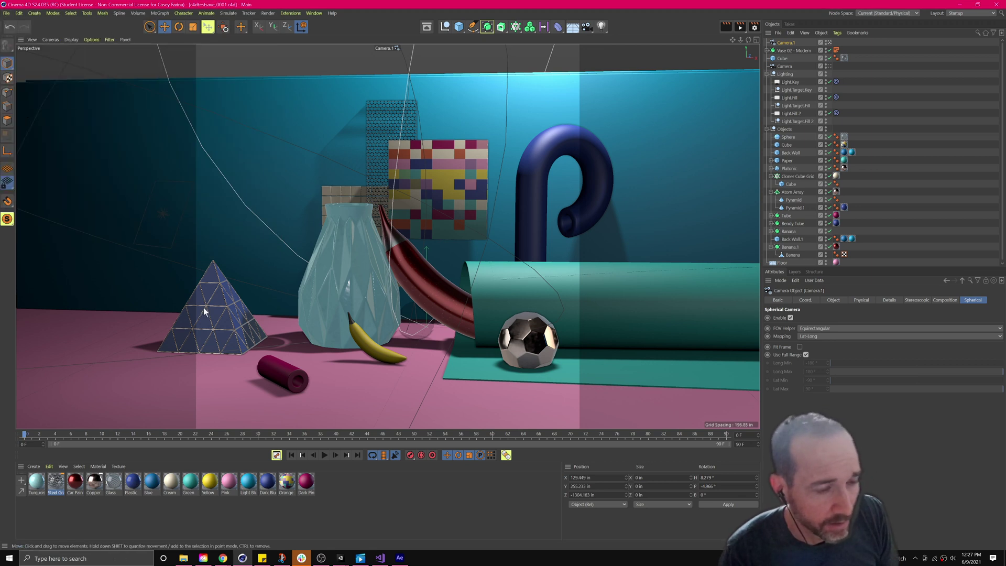
# - Open ART184 in File Explorer and circle the c4dtestsave and c4dtestsave_0001 files
pyautogui.click(183, 559)
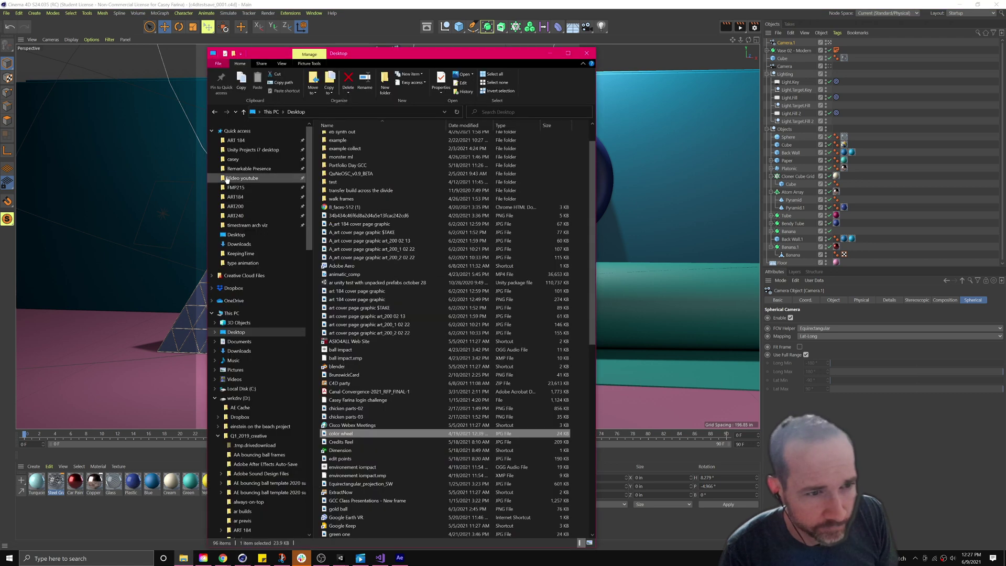
pyautogui.click(235, 197)
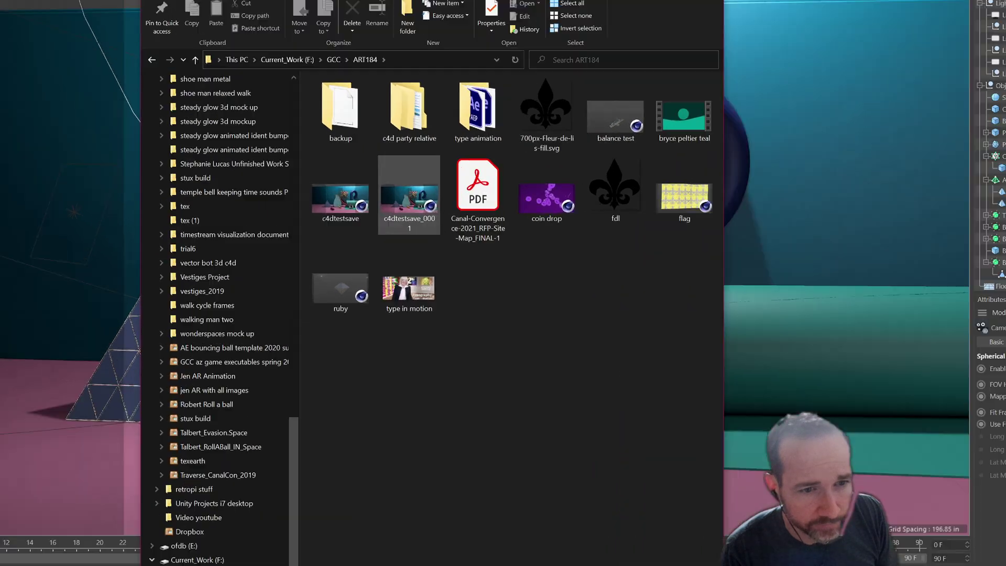
pyautogui.moveTo(337, 169)
pyautogui.mouseDown()
pyautogui.moveTo(332, 246)
pyautogui.moveTo(343, 188)
pyautogui.mouseUp()
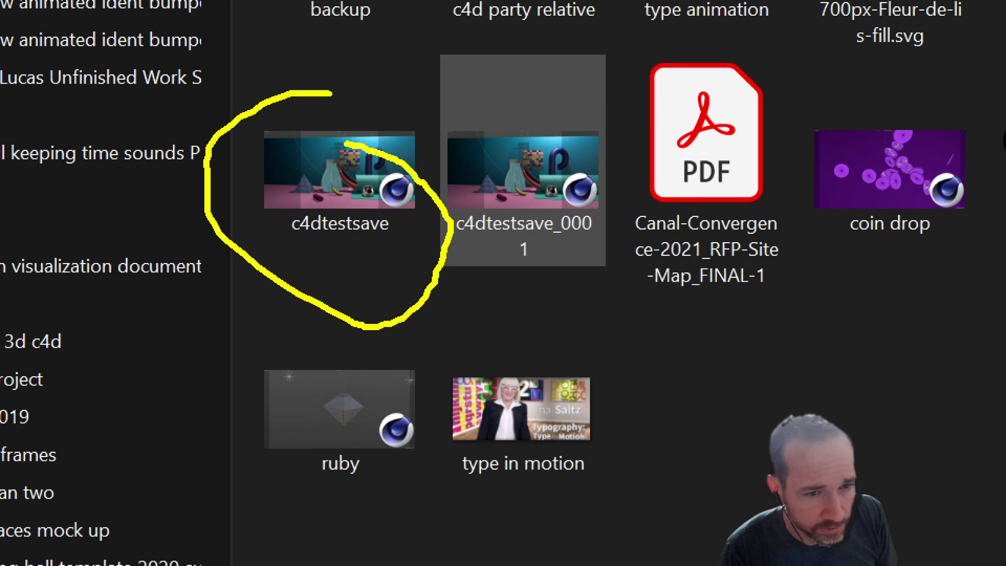
pyautogui.moveTo(540, 115)
pyautogui.mouseDown()
pyautogui.moveTo(446, 226)
pyautogui.moveTo(608, 173)
pyautogui.moveTo(443, 168)
pyautogui.moveTo(472, 262)
pyautogui.mouseUp()
pyautogui.moveTo(629, 168)
pyautogui.mouseDown()
pyautogui.moveTo(529, 279)
pyautogui.moveTo(423, 128)
pyautogui.mouseUp()
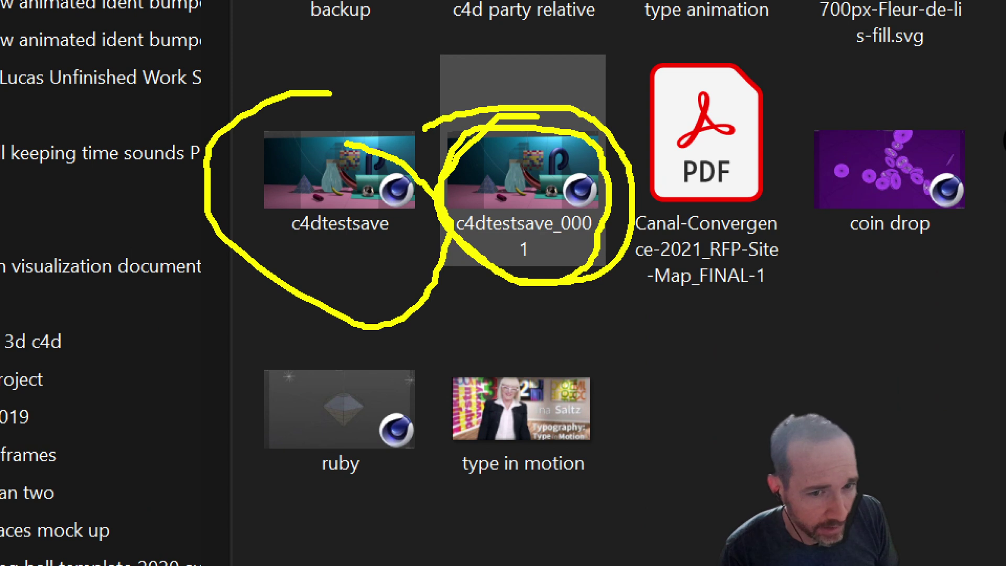
pyautogui.press('Escape')
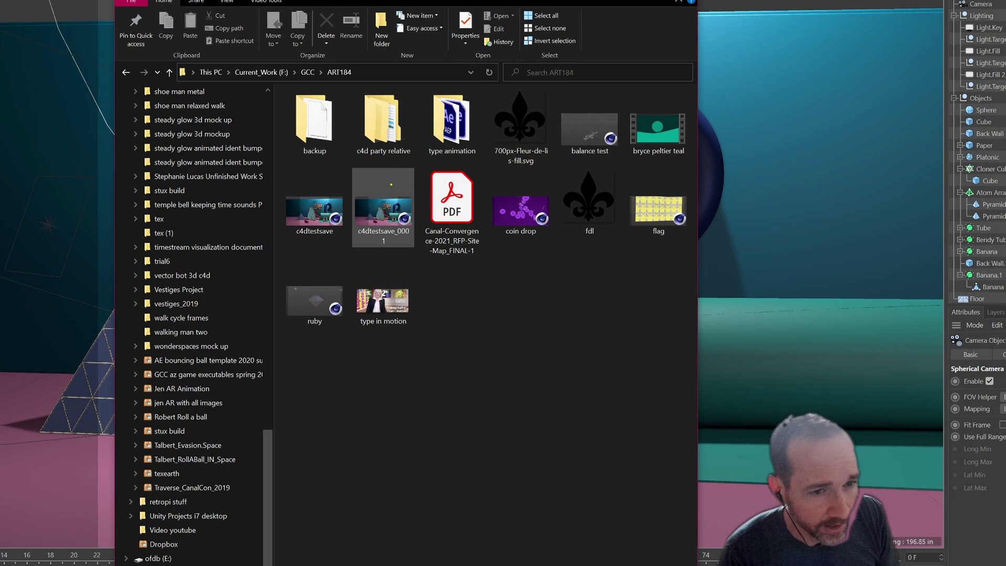
pyautogui.moveTo(389, 183)
pyautogui.mouseDown()
pyautogui.moveTo(352, 219)
pyautogui.moveTo(385, 230)
pyautogui.moveTo(371, 188)
pyautogui.mouseUp()
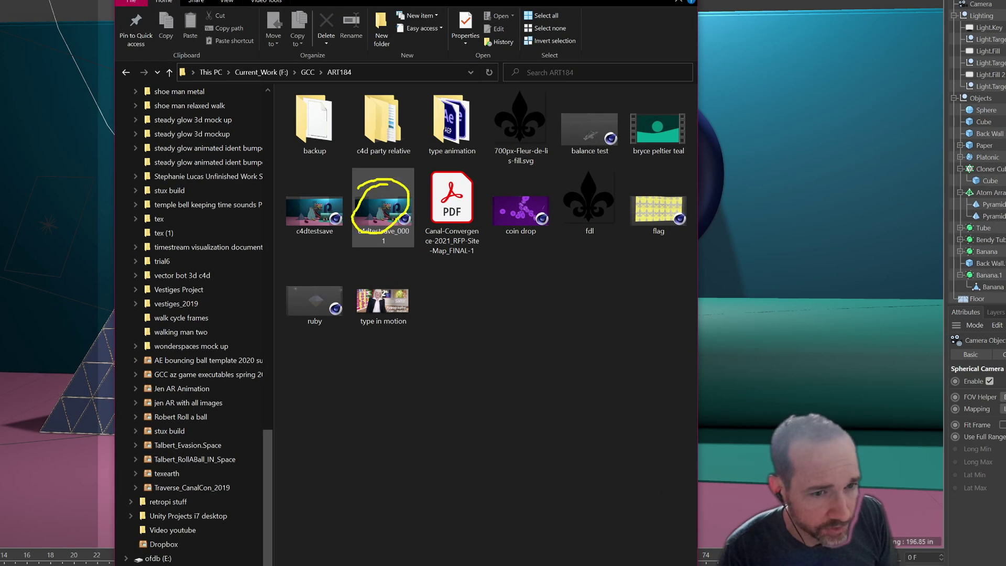
pyautogui.press('Escape')
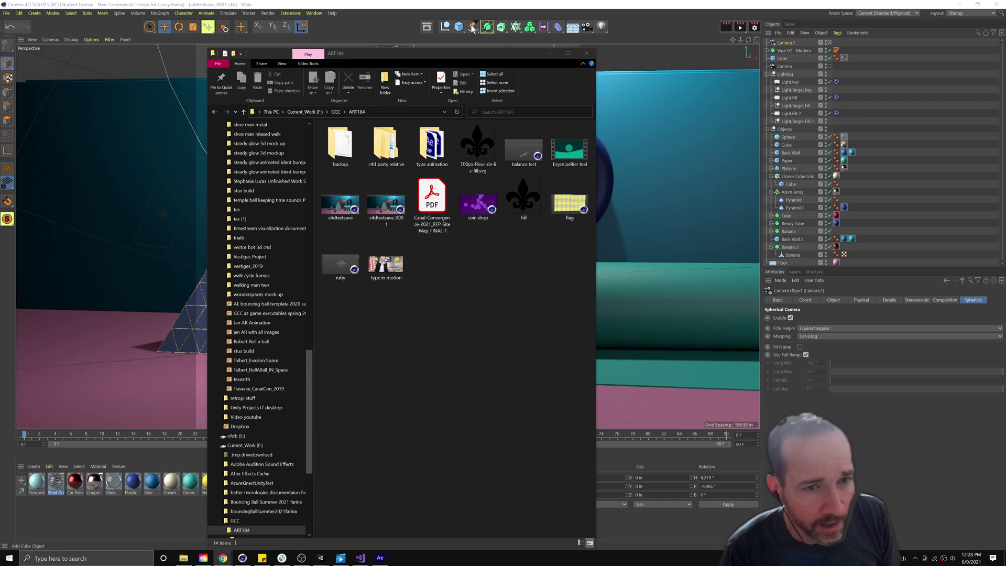
pyautogui.moveTo(560, 58); pyautogui.dragTo(518, 52)
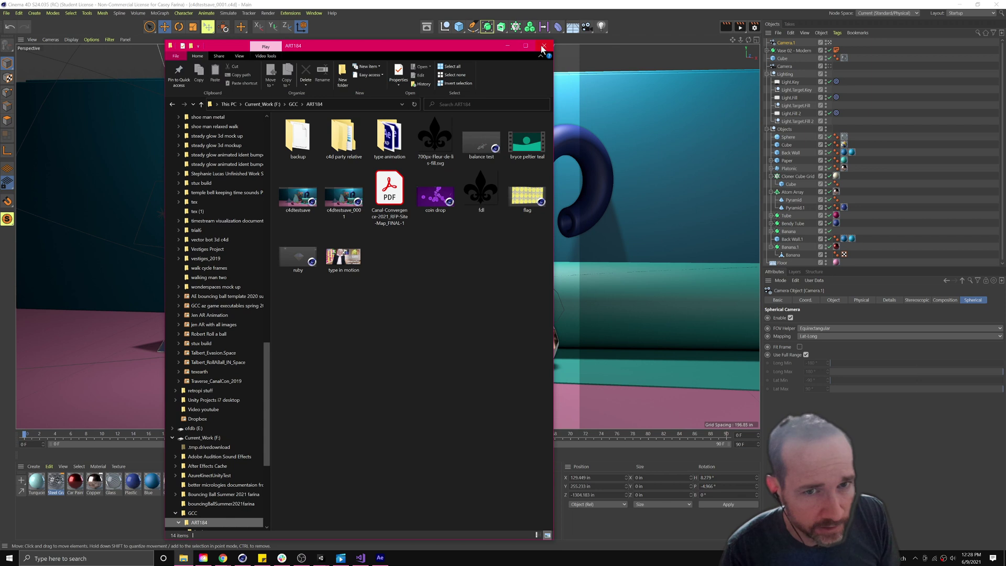
# - Close Explorer and open the Files page of Cinema 4D's Preferences
pyautogui.click(543, 46)
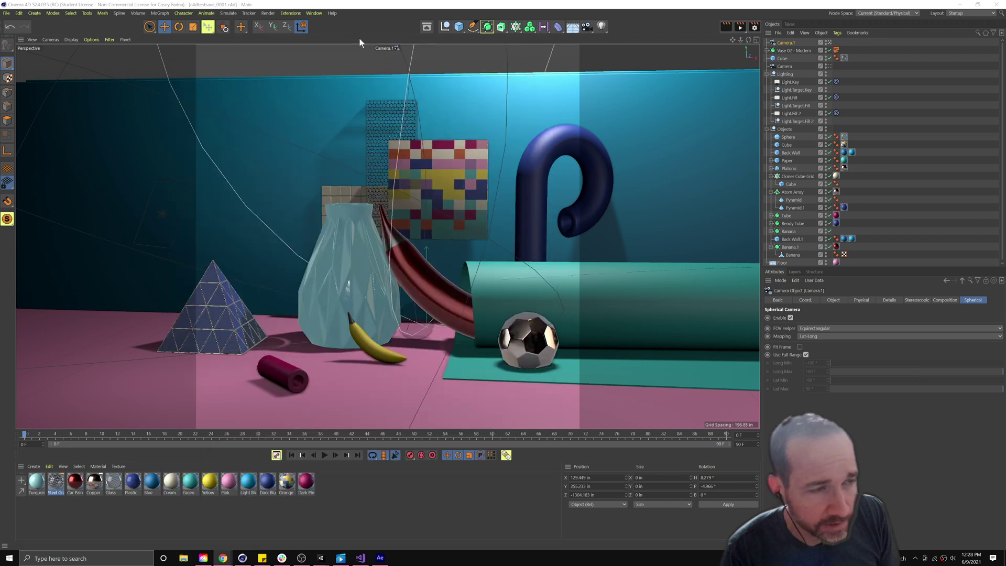
pyautogui.click(7, 13)
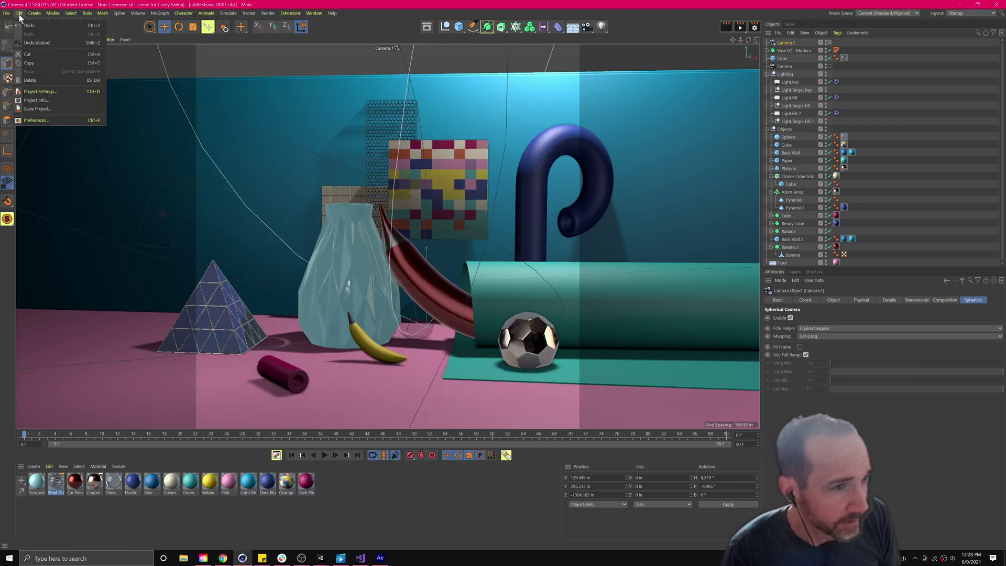
pyautogui.click(42, 120)
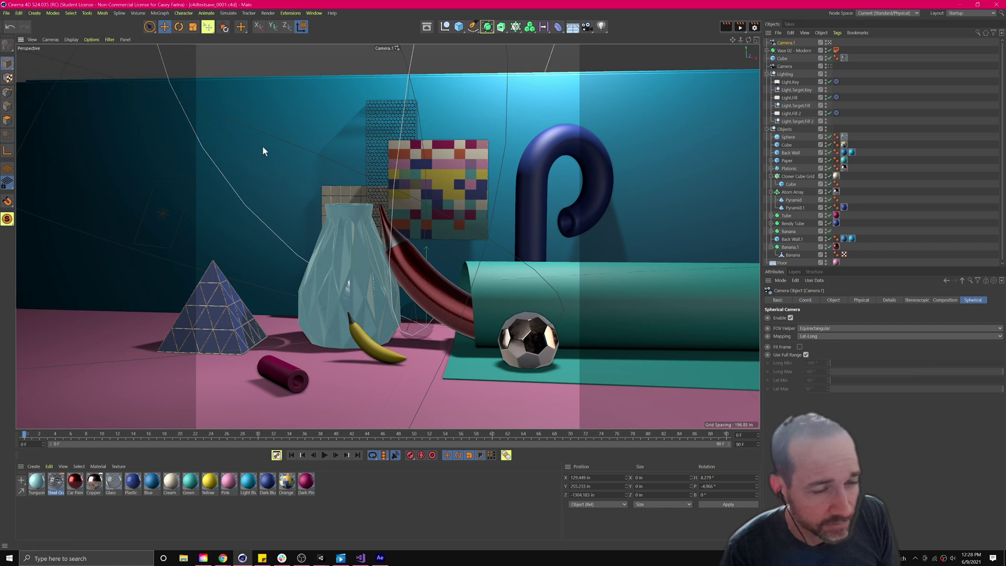
pyautogui.moveTo(108, 121); pyautogui.dragTo(205, 174)
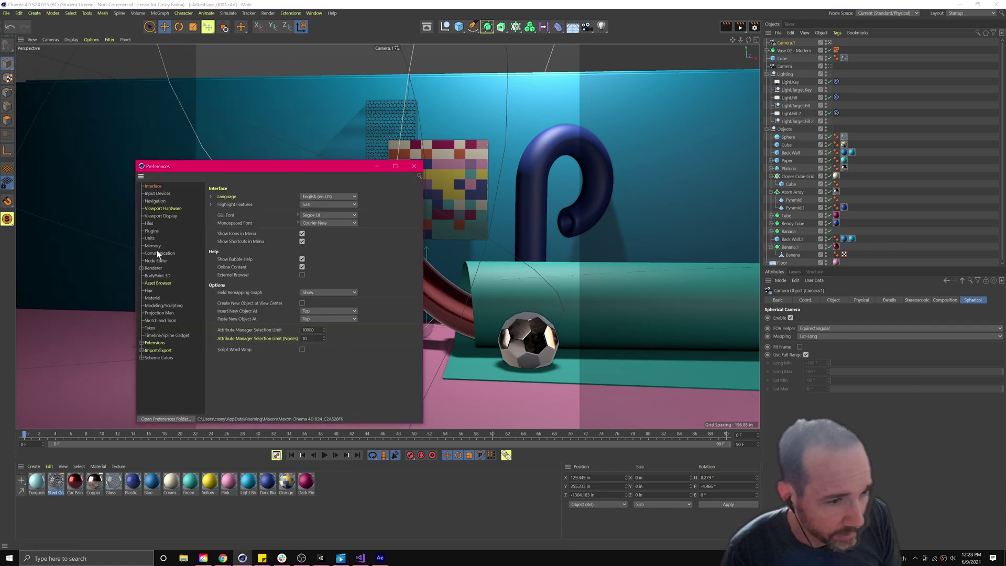
pyautogui.click(150, 224)
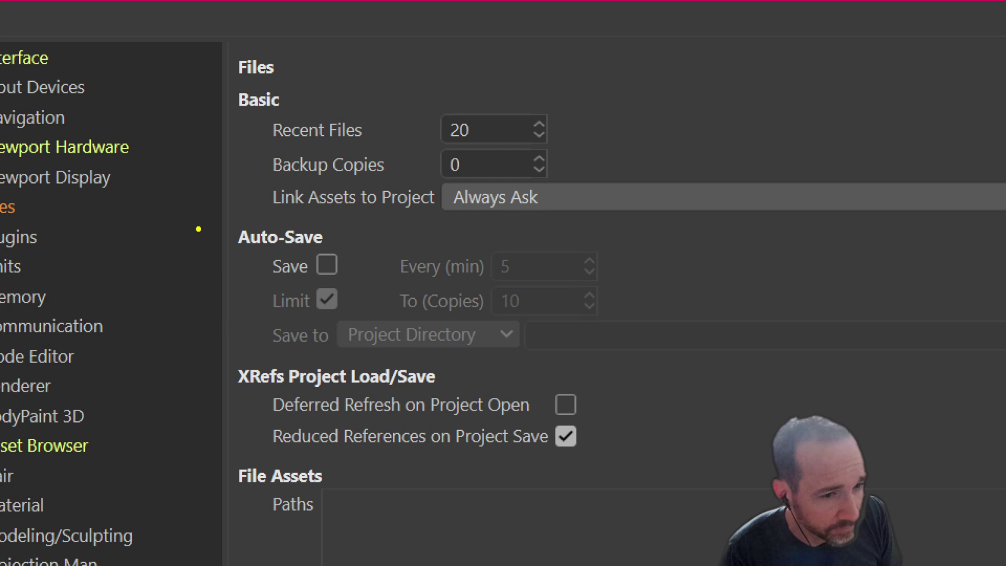
# - Enable Auto-Save every 5 minutes with a 10-copy limit, then close Preferences
pyautogui.moveTo(304, 207)
pyautogui.mouseDown()
pyautogui.moveTo(266, 209)
pyautogui.moveTo(315, 366)
pyautogui.moveTo(232, 147)
pyautogui.moveTo(163, 317)
pyautogui.moveTo(398, 328)
pyautogui.moveTo(413, 256)
pyautogui.mouseUp()
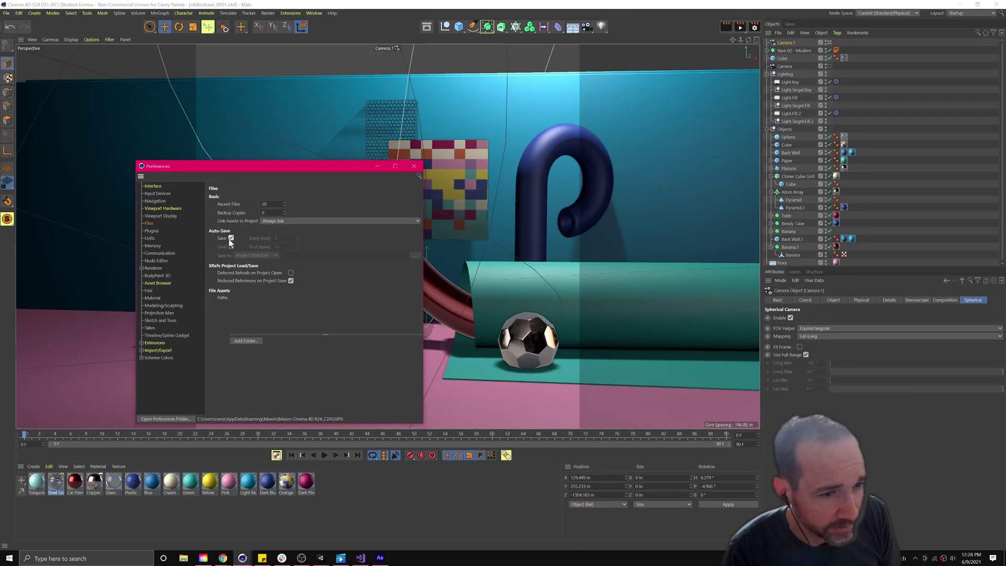
pyautogui.click(327, 264)
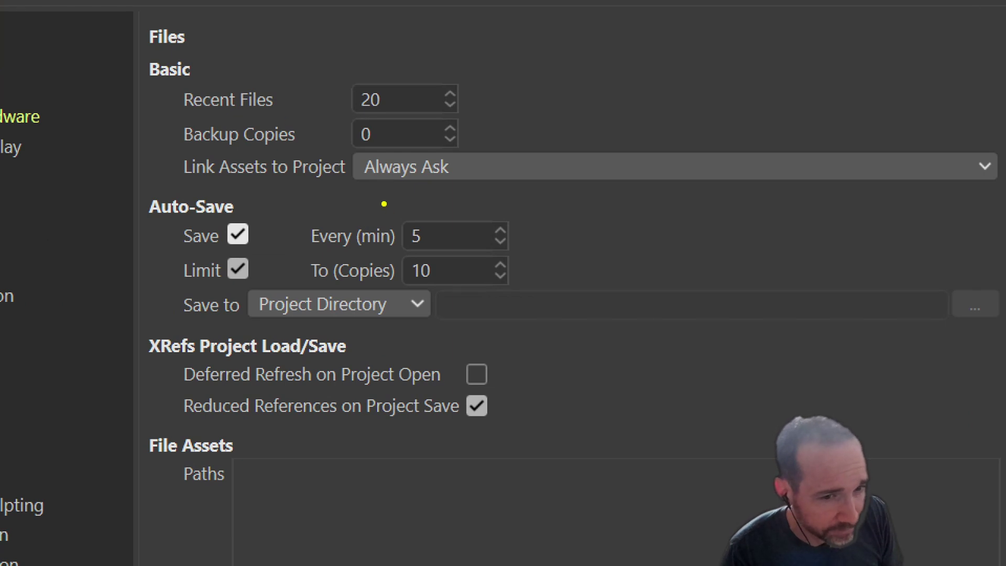
pyautogui.moveTo(356, 191)
pyautogui.mouseDown()
pyautogui.moveTo(108, 180)
pyautogui.moveTo(576, 314)
pyautogui.moveTo(272, 214)
pyautogui.mouseUp()
pyautogui.moveTo(435, 257)
pyautogui.mouseDown()
pyautogui.moveTo(244, 270)
pyautogui.moveTo(545, 301)
pyautogui.moveTo(477, 255)
pyautogui.moveTo(380, 250)
pyautogui.moveTo(331, 305)
pyautogui.moveTo(349, 277)
pyautogui.moveTo(251, 290)
pyautogui.moveTo(257, 322)
pyautogui.moveTo(487, 342)
pyautogui.moveTo(394, 296)
pyautogui.moveTo(278, 297)
pyautogui.mouseUp()
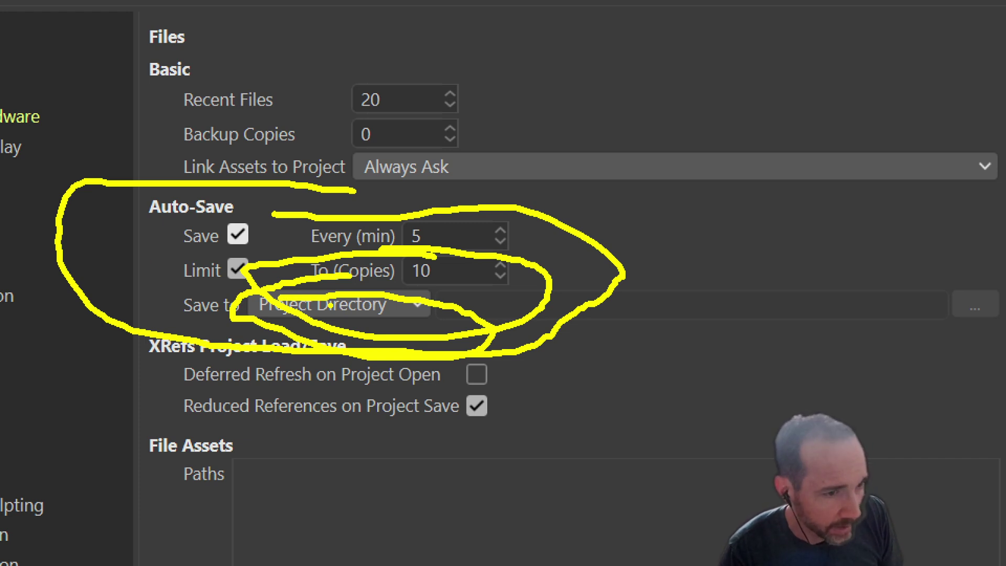
pyautogui.press('Escape')
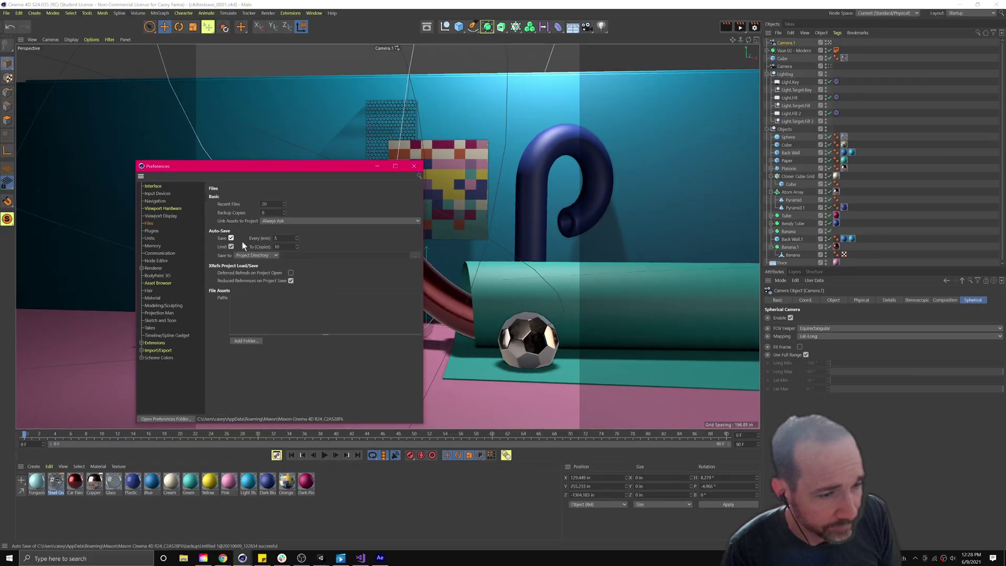
pyautogui.click(414, 166)
# - Inspect the Orange material's Reflectance and Color channels, then close the Material Editor
pyautogui.doubleClick(290, 480)
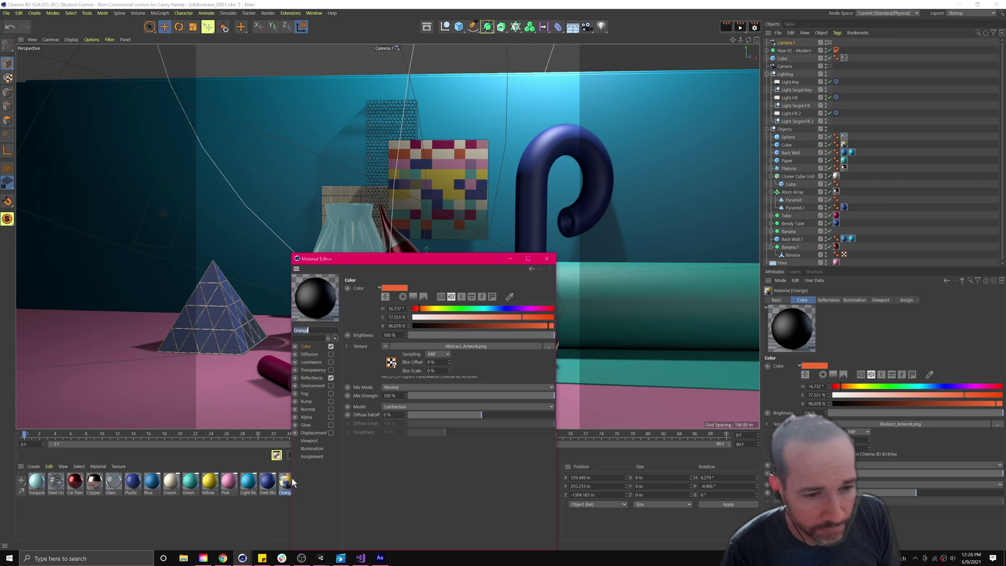
pyautogui.click(319, 376)
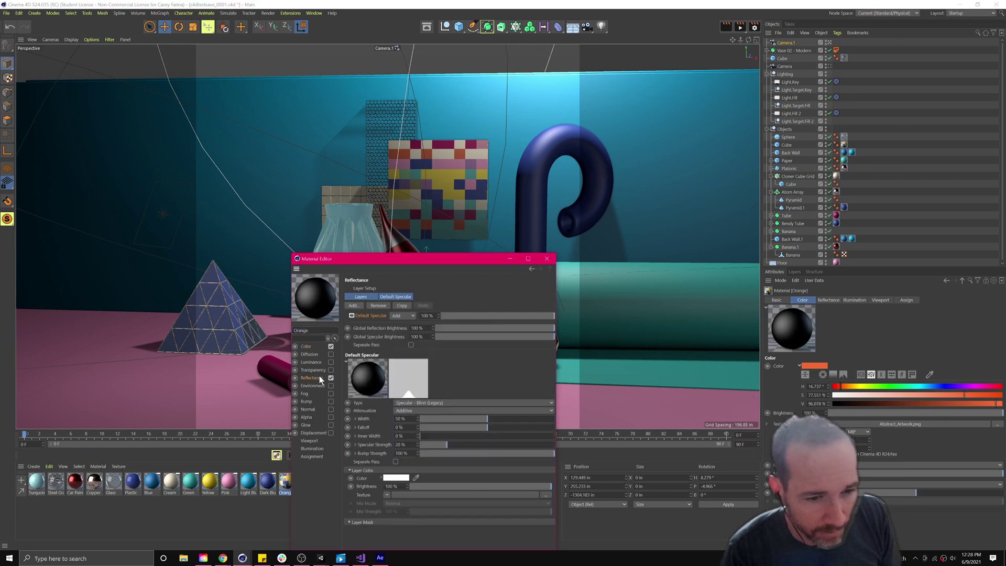
pyautogui.click(305, 347)
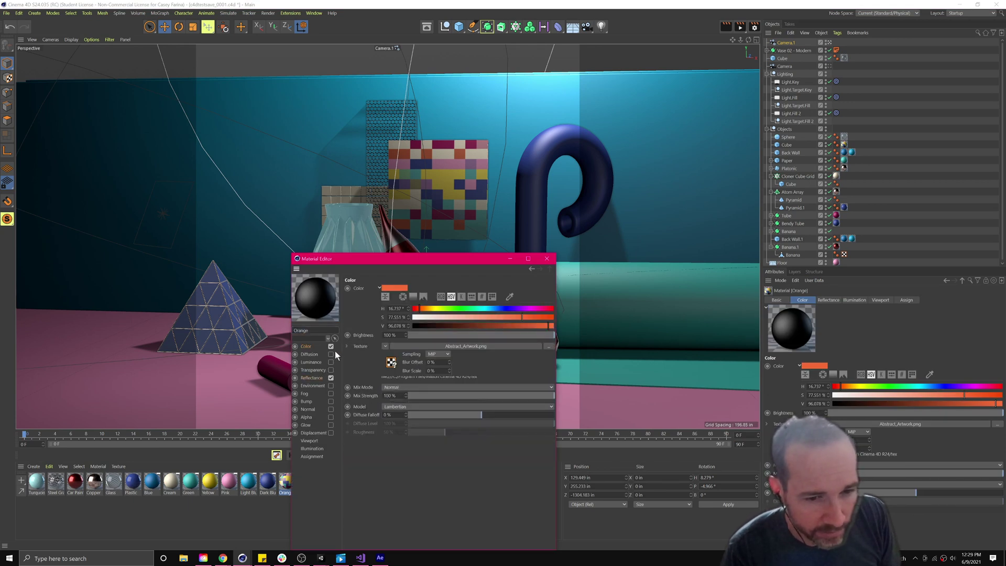
pyautogui.click(547, 258)
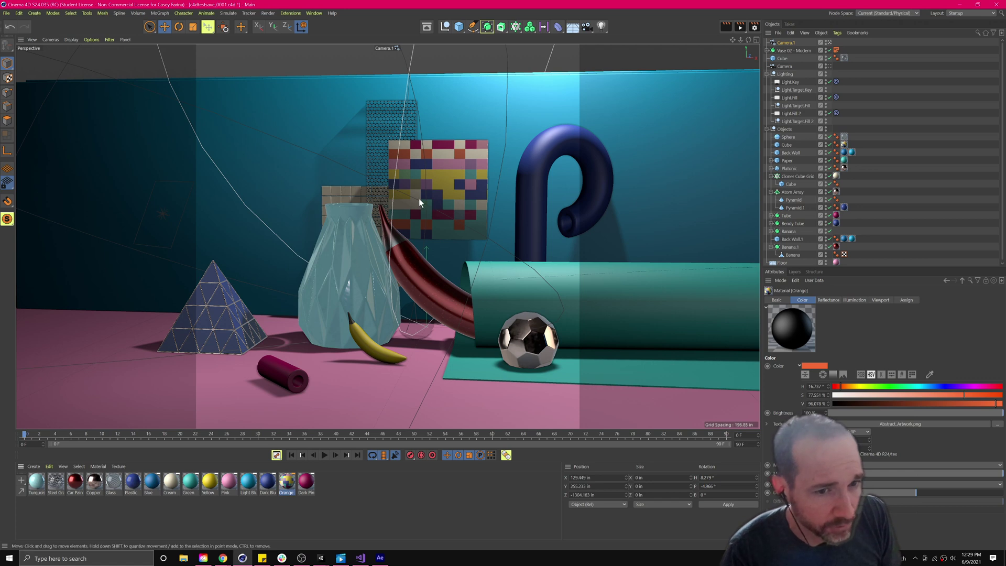
pyautogui.scroll(10, 439, 175)
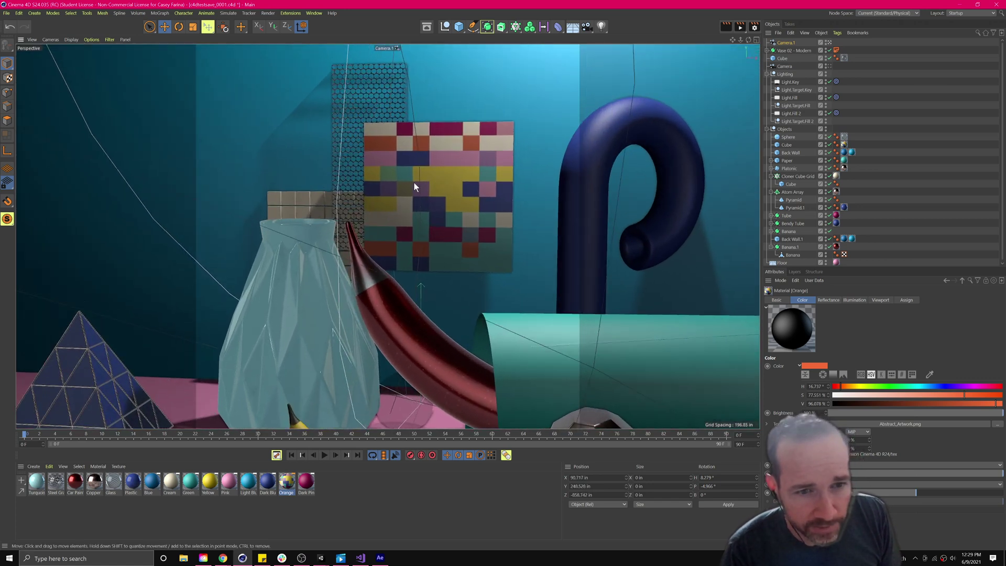
pyautogui.scroll(-10, 411, 175)
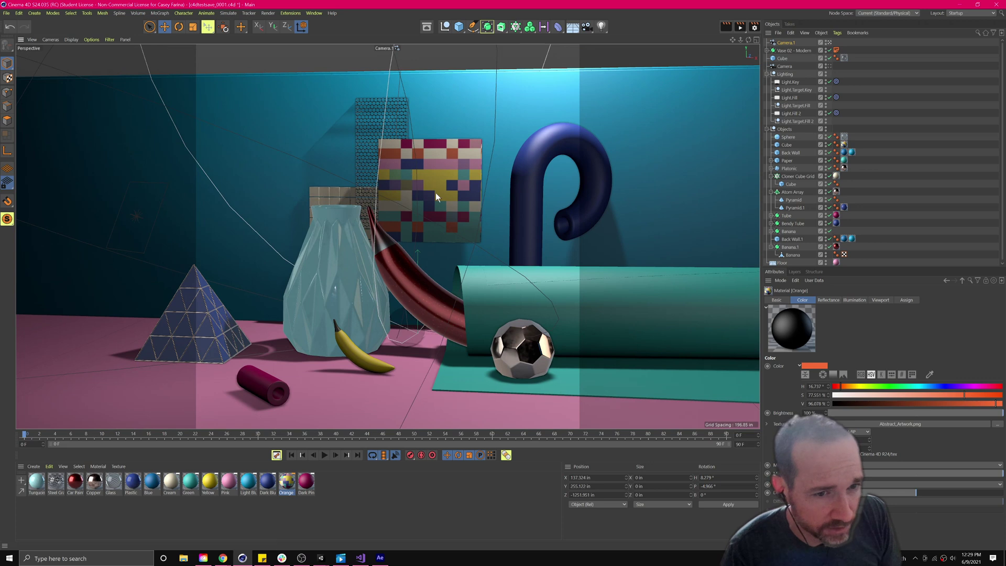
pyautogui.click(7, 13)
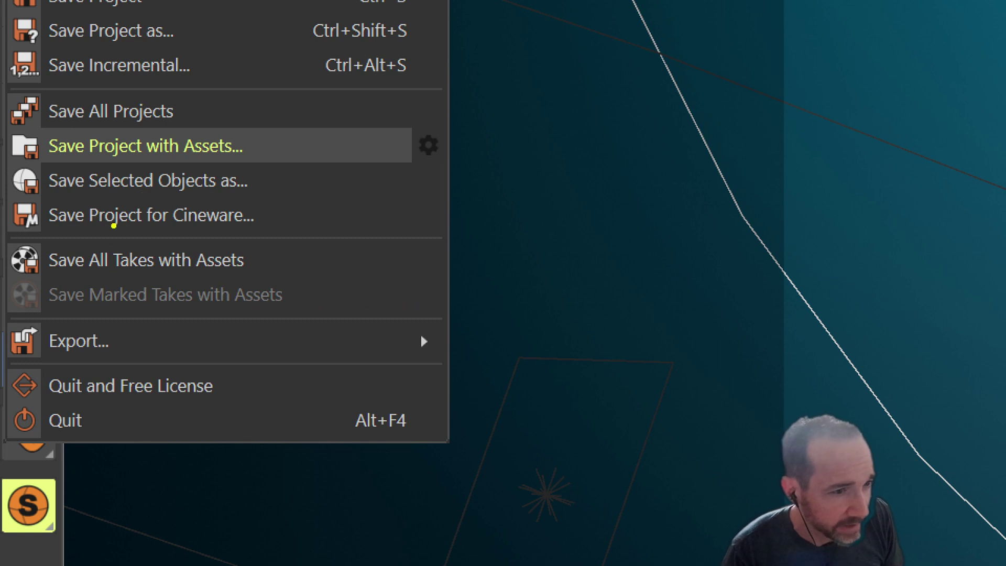
# - Start Save Project with Assets in F:\GCC\ART184 under the name 'asset test'
pyautogui.moveTo(179, 128)
pyautogui.mouseDown()
pyautogui.moveTo(25, 135)
pyautogui.moveTo(78, 181)
pyautogui.moveTo(212, 182)
pyautogui.moveTo(207, 125)
pyautogui.moveTo(107, 126)
pyautogui.mouseUp()
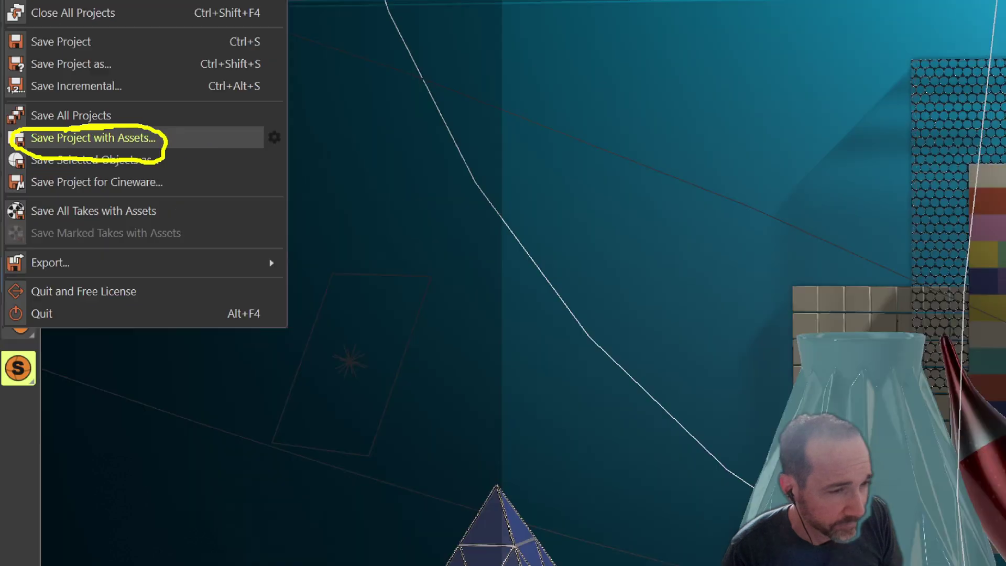
pyautogui.click(6, 13)
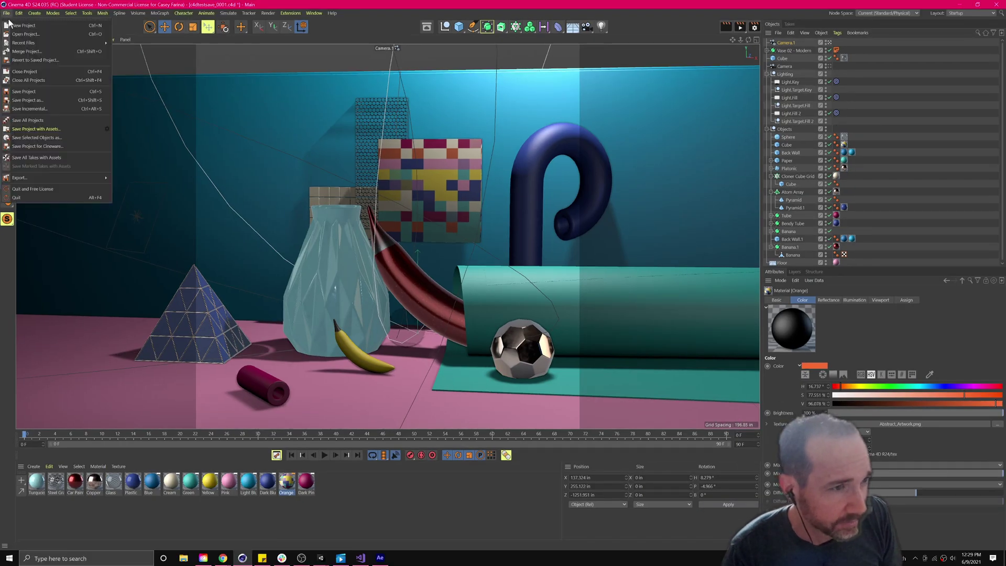
pyautogui.click(31, 129)
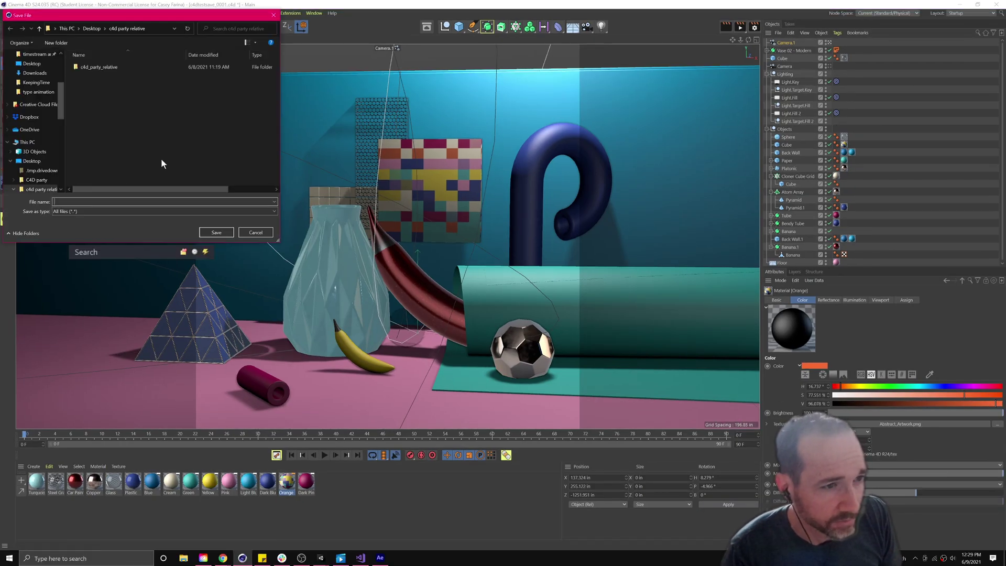
pyautogui.moveTo(81, 18); pyautogui.dragTo(202, 111)
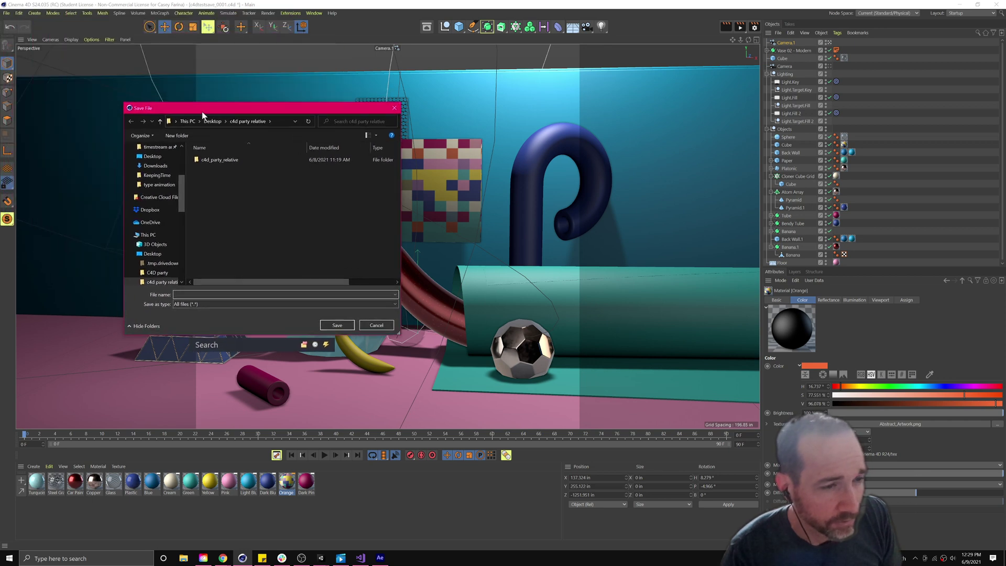
pyautogui.scroll(3, 164, 167)
pyautogui.click(154, 220)
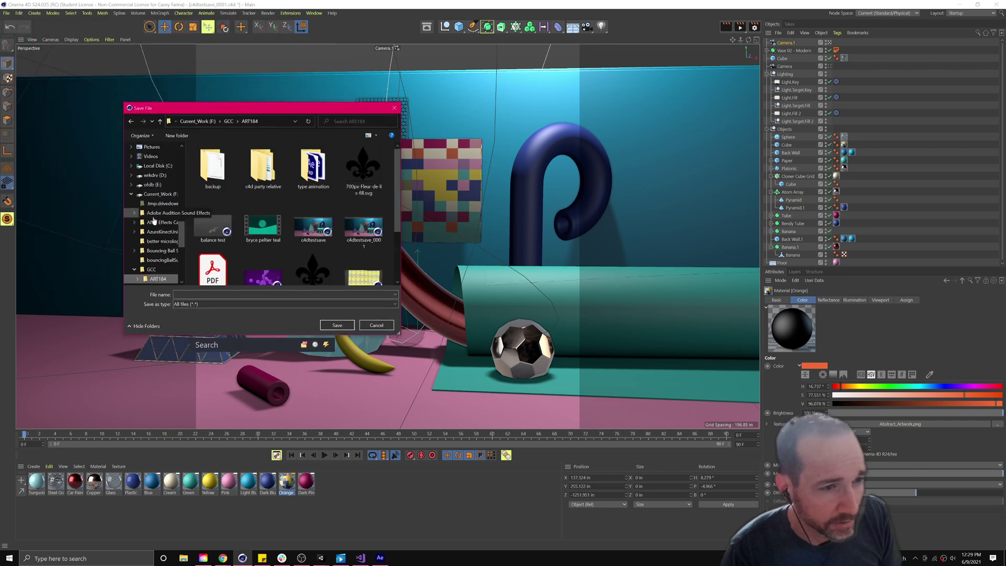
pyautogui.click(283, 294)
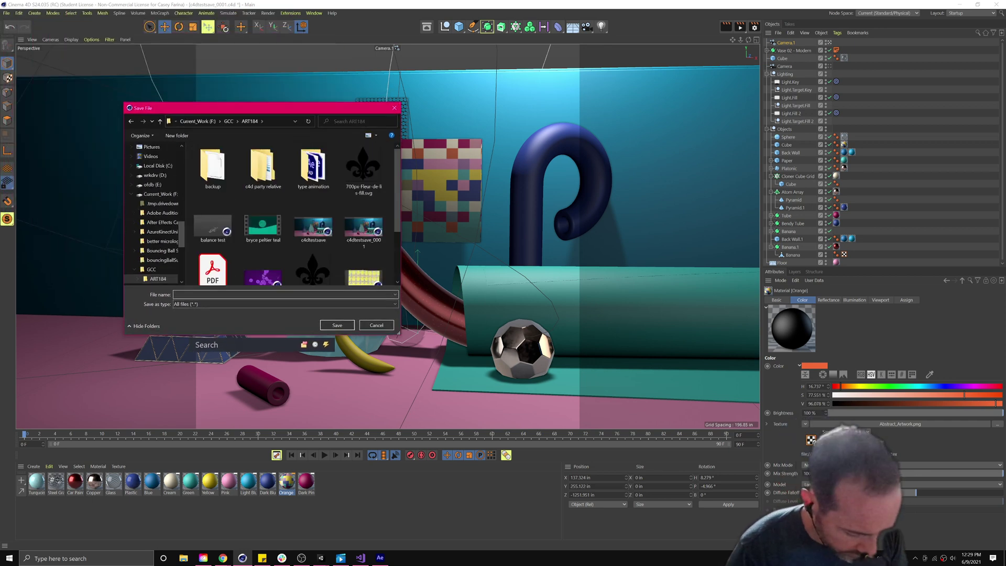
pyautogui.write('asset test')
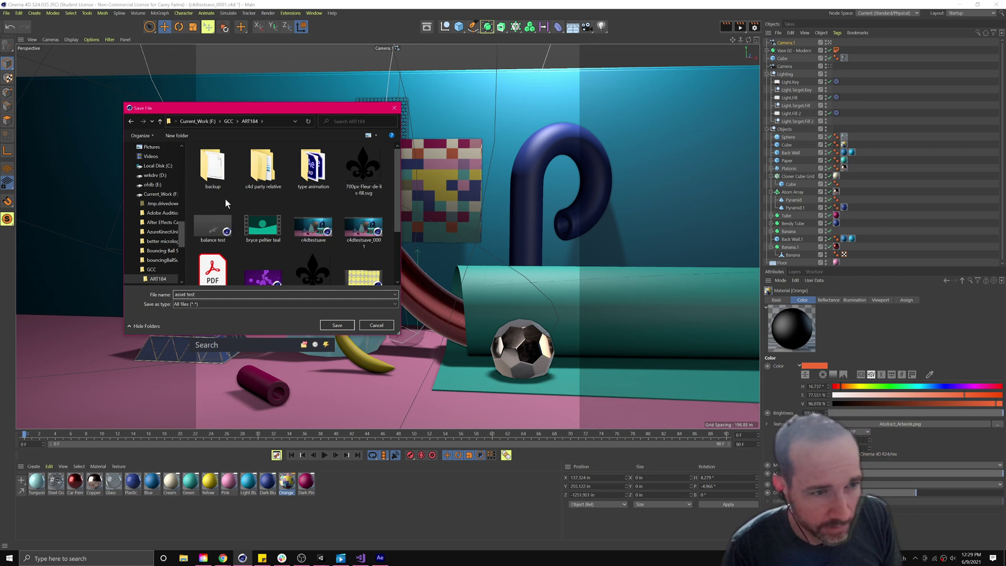
# - Create a 'c4d assets' folder inside ART184 and save the project into it
pyautogui.click(175, 136)
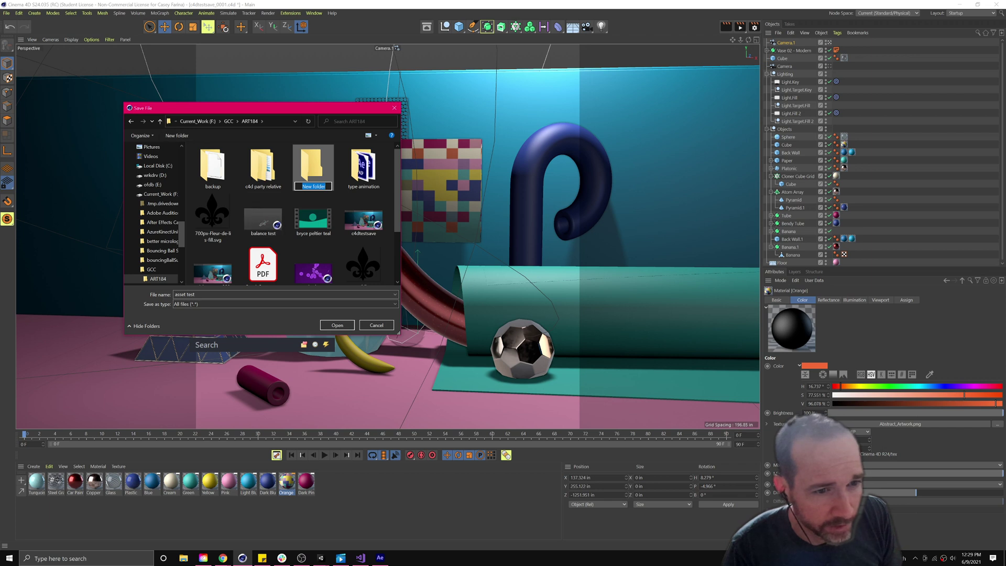
pyautogui.write('c4d a')
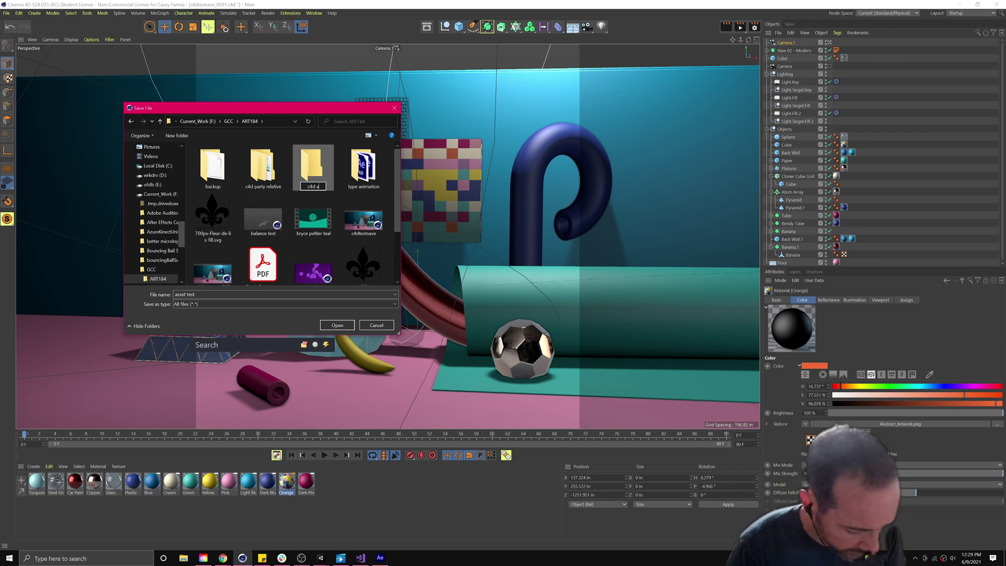
pyautogui.write('ssets')
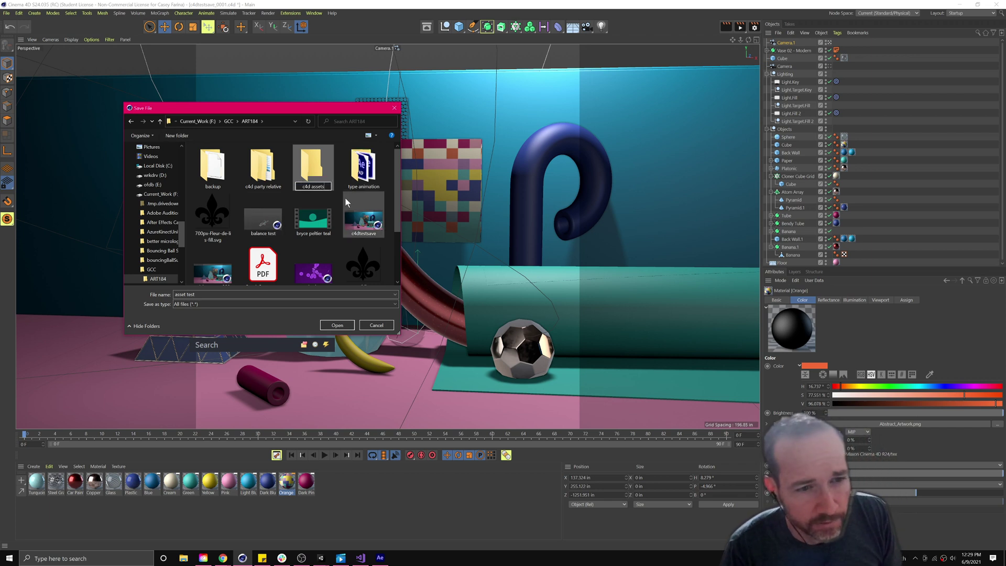
pyautogui.press('Return')
pyautogui.doubleClick(309, 169)
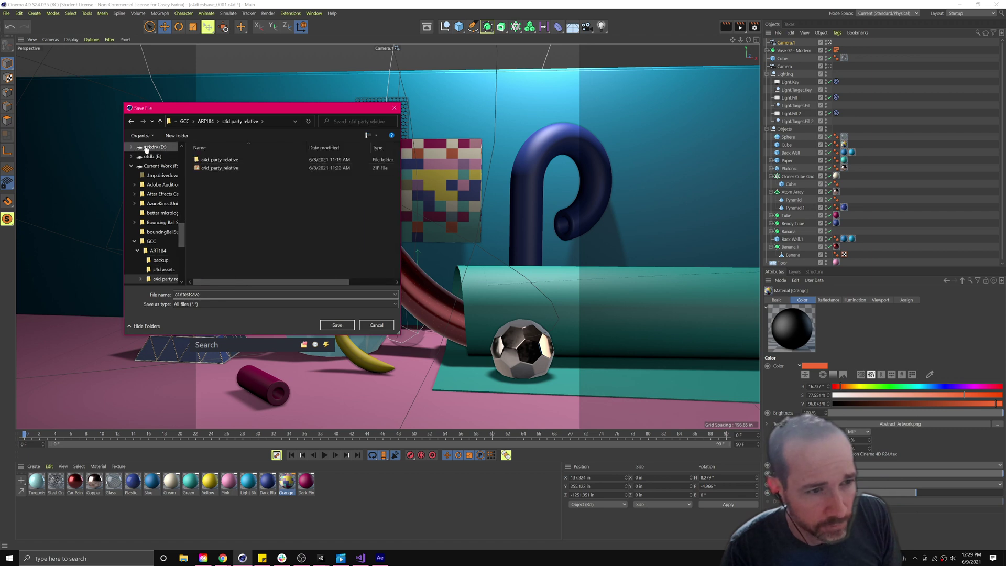
pyautogui.click(131, 123)
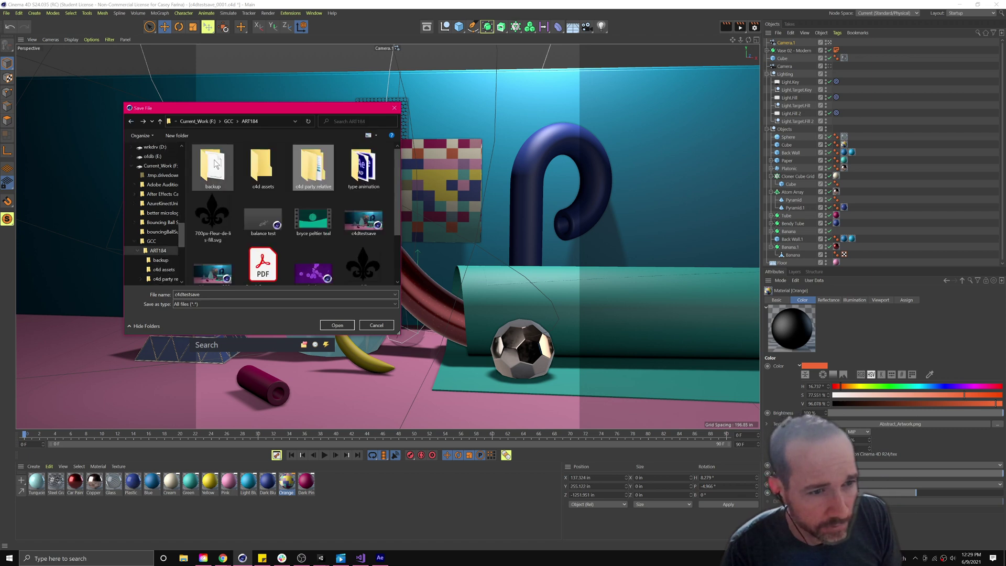
pyautogui.doubleClick(263, 167)
pyautogui.click(338, 325)
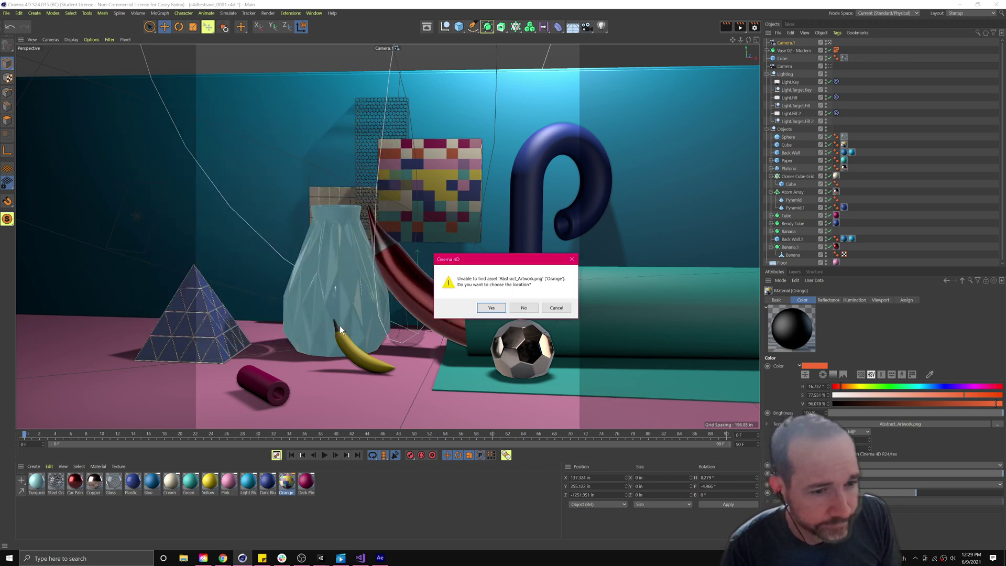
# - Try locating the missing texture as Abstract.png, dismissing the repeated access errors
pyautogui.click(491, 308)
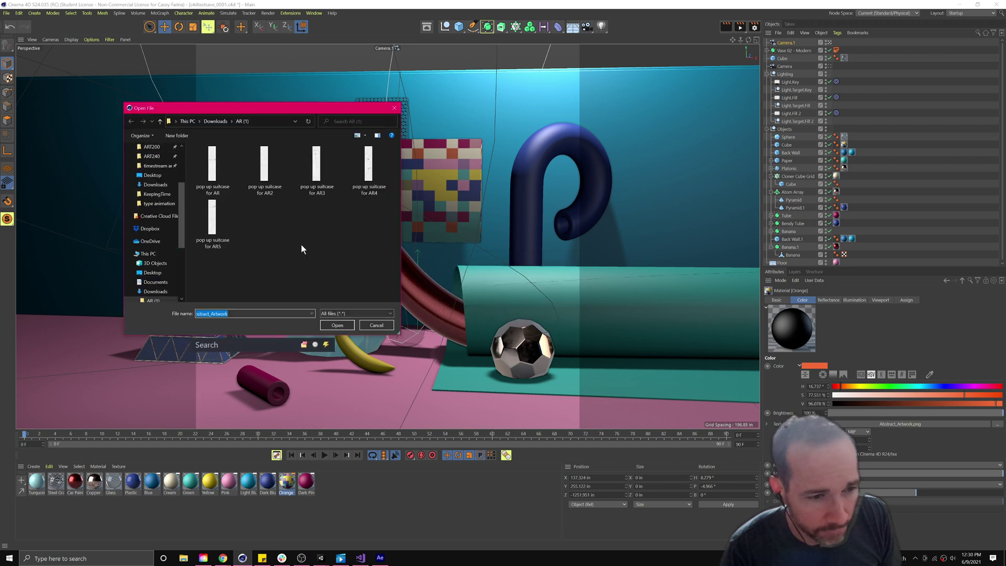
pyautogui.press('ctrl')
pyautogui.press('ctrl')
pyautogui.write('a')
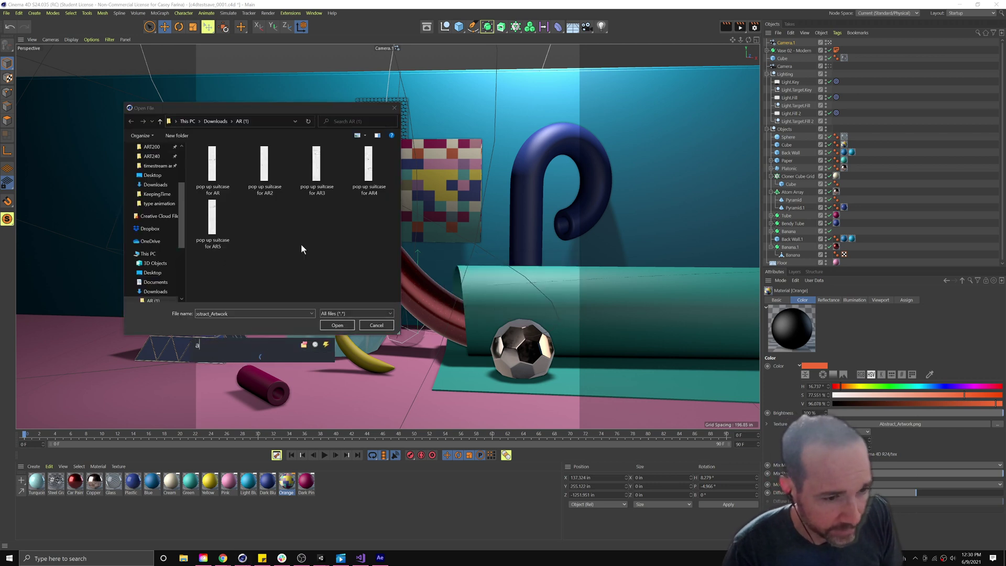
pyautogui.write('bstract')
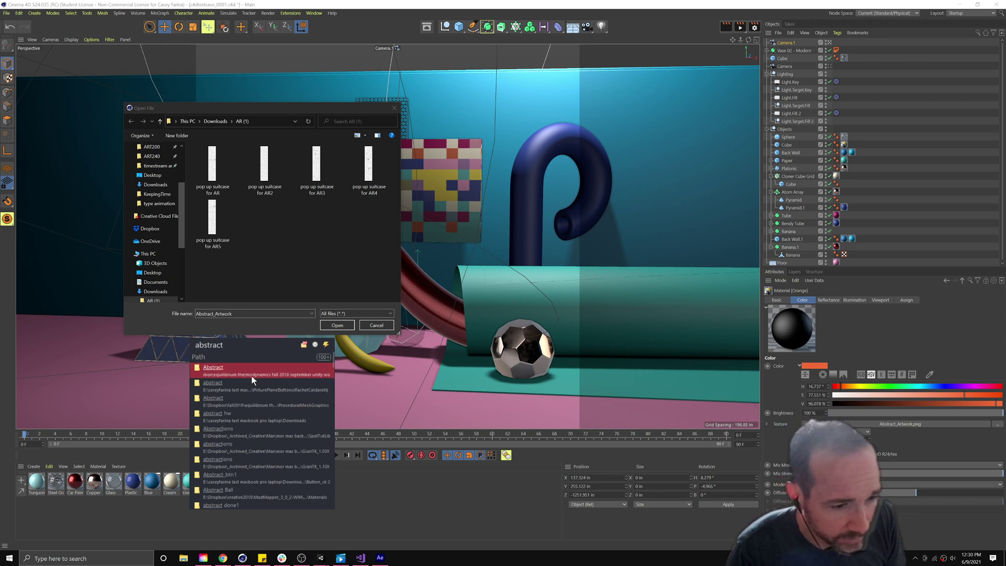
pyautogui.write(' png')
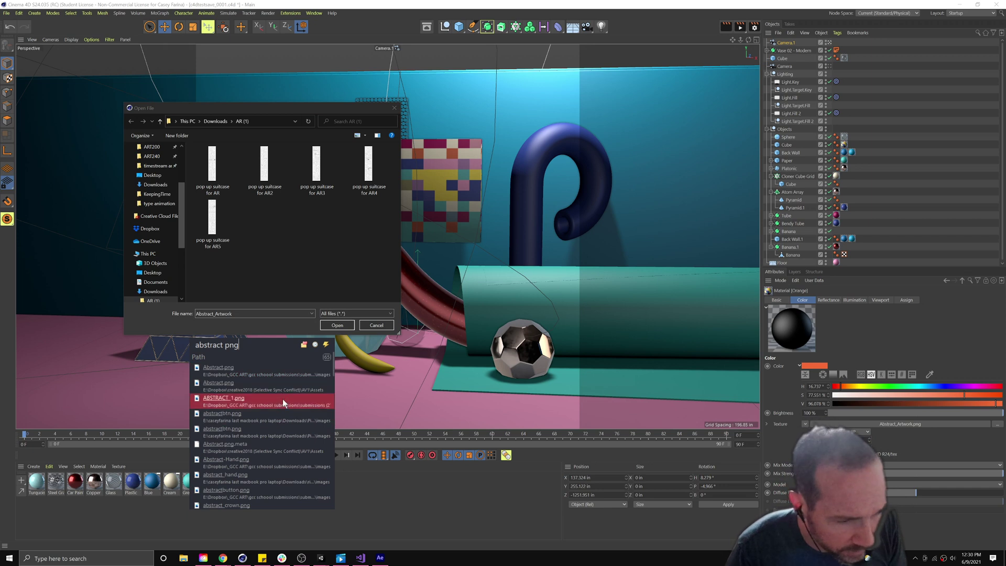
pyautogui.click(282, 374)
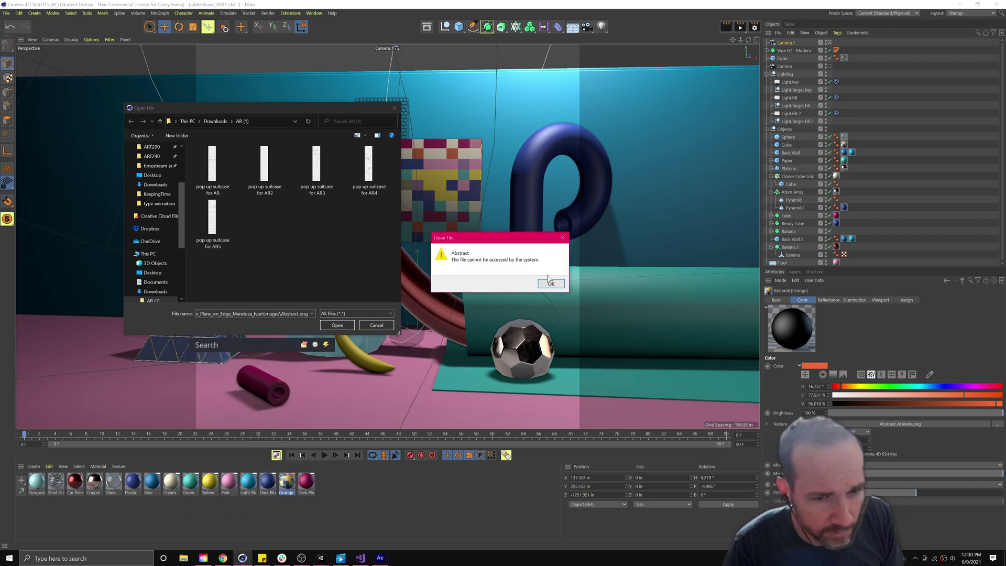
pyautogui.click(552, 284)
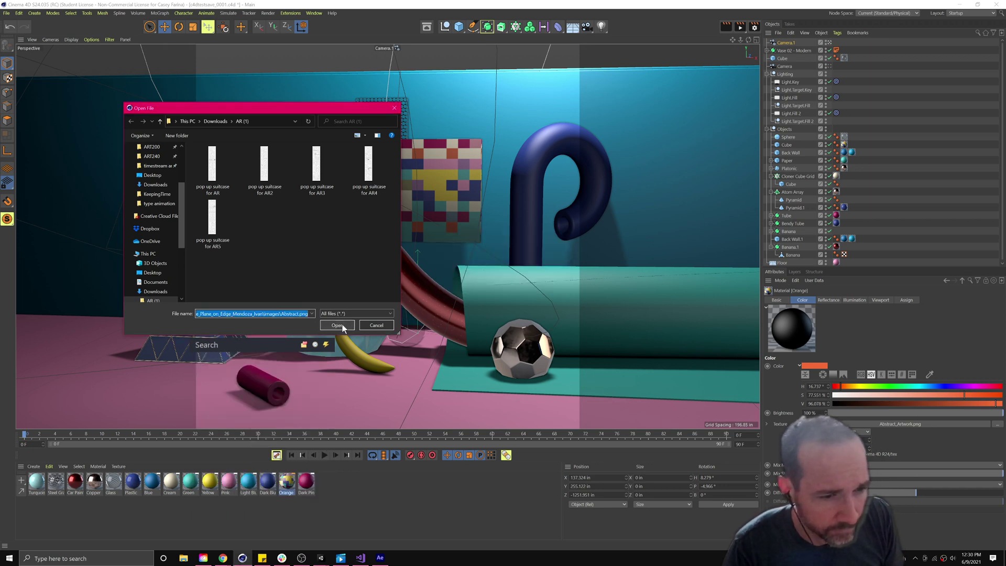
pyautogui.click(292, 313)
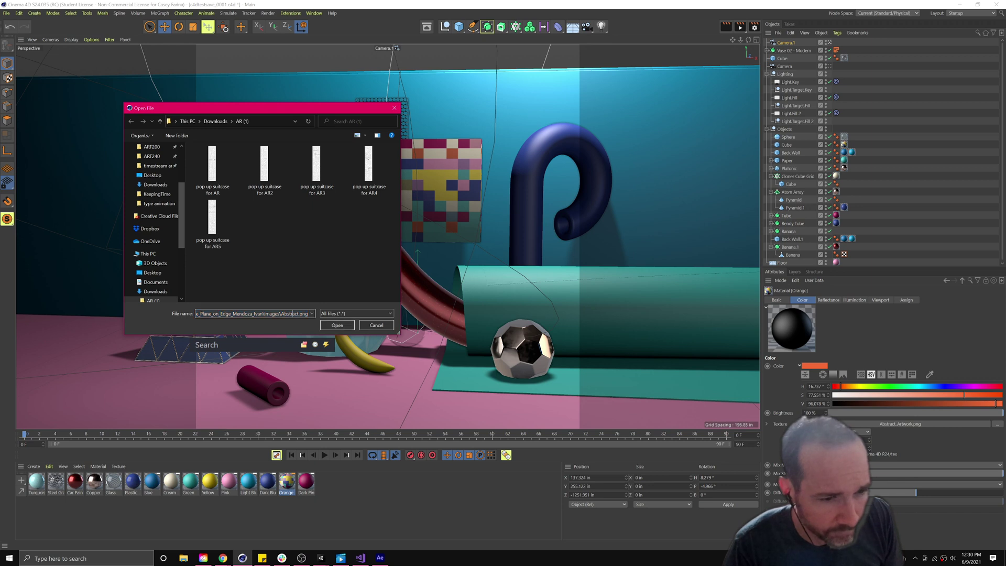
pyautogui.click(337, 325)
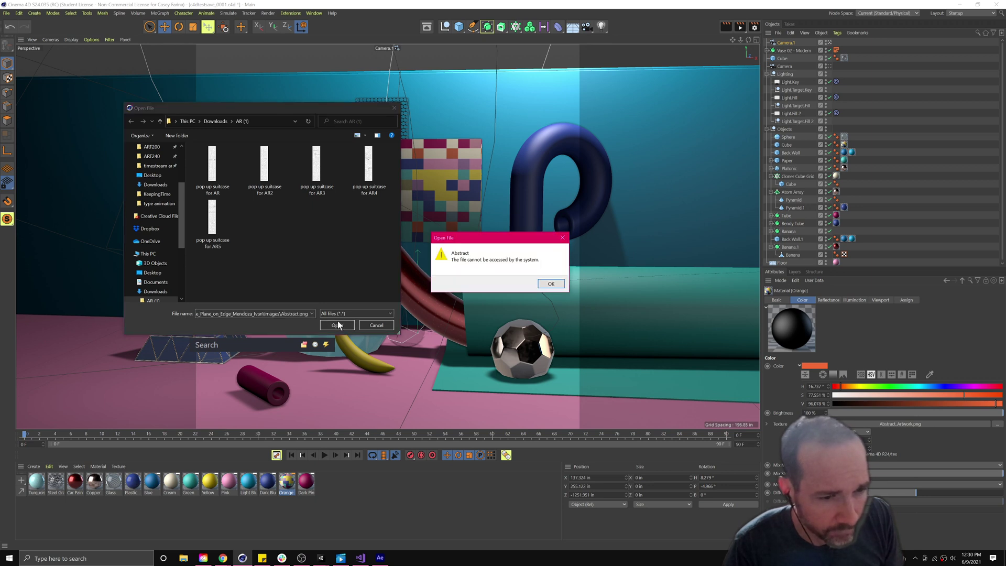
pyautogui.click(566, 286)
# - Cancel the texture search, skip the missing Banana_Mat.psd, and close the asset error list
pyautogui.click(376, 325)
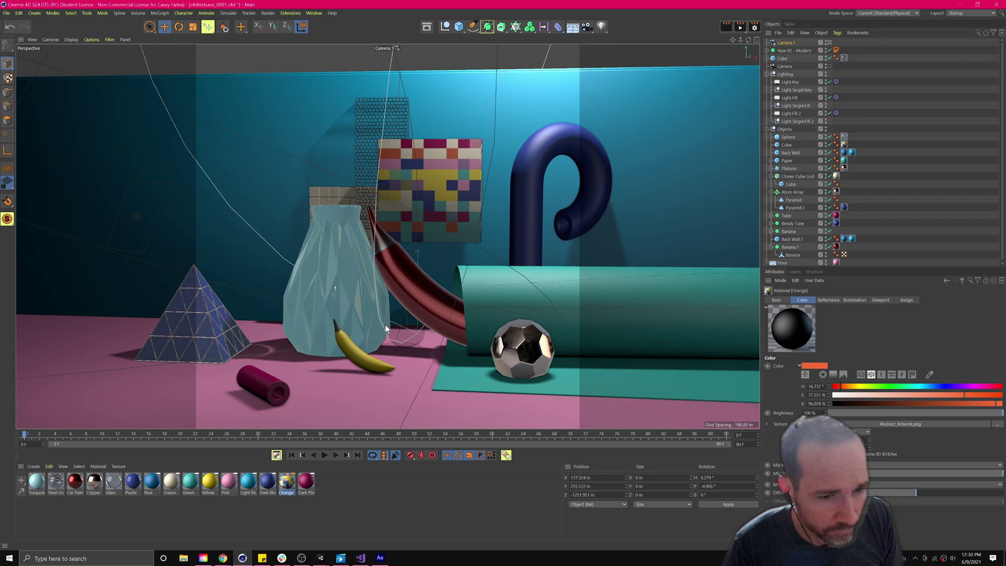
pyautogui.click(540, 308)
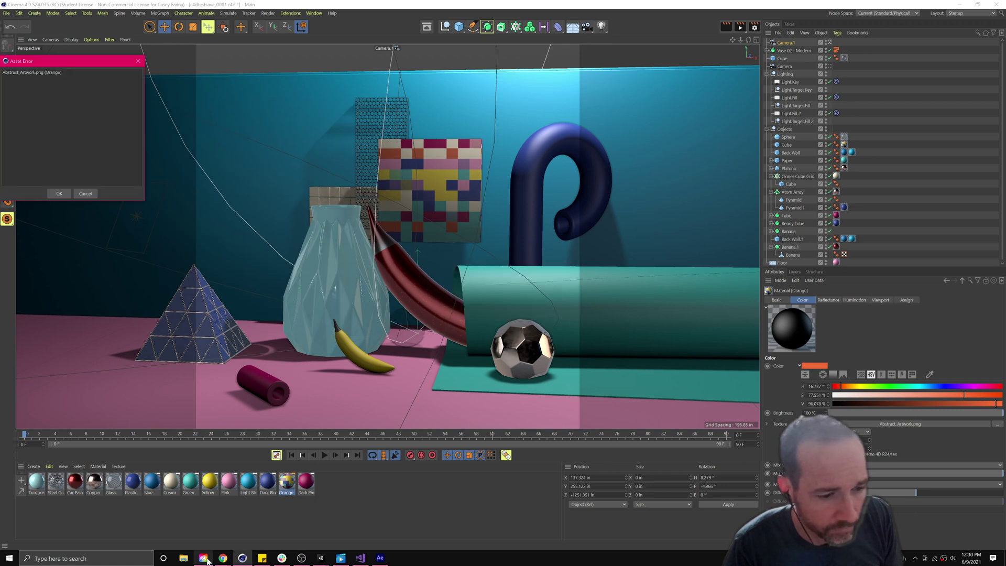
pyautogui.click(138, 62)
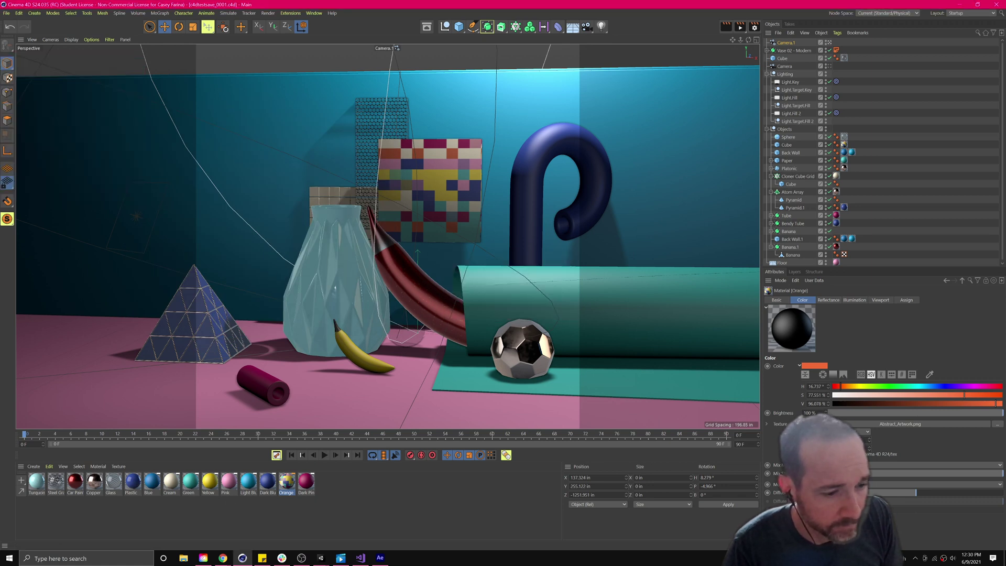
# - Check that ART184 > c4d assets > c4dtestsave.c4d is empty, then close Explorer and Creative Cloud
pyautogui.click(203, 559)
pyautogui.click(184, 559)
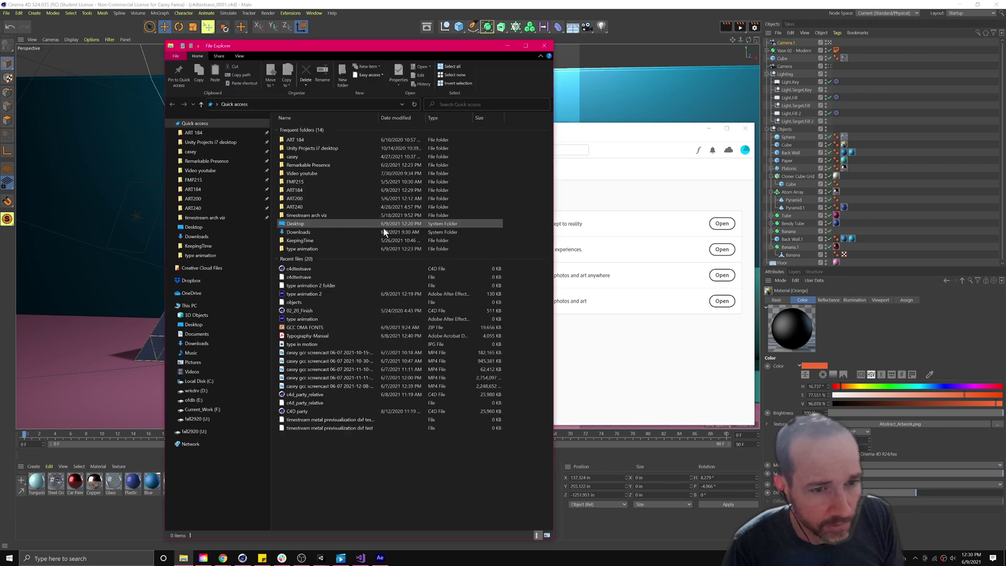
pyautogui.click(215, 190)
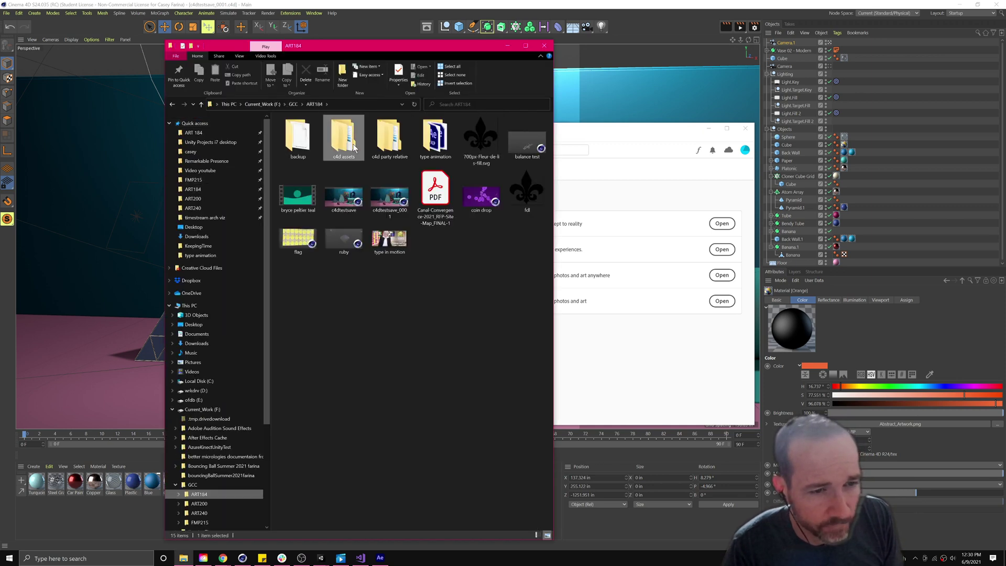
pyautogui.doubleClick(353, 144)
pyautogui.doubleClick(317, 133)
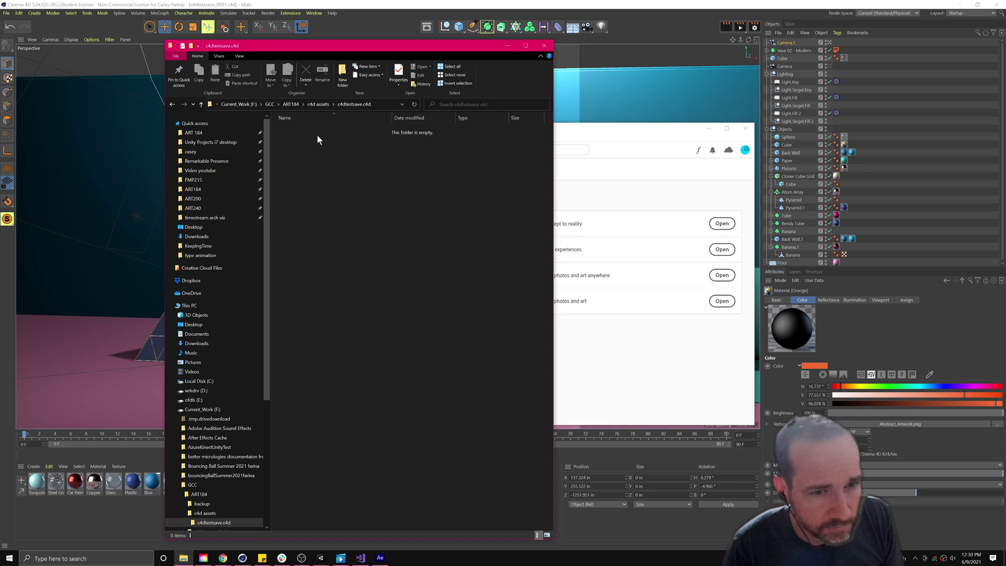
pyautogui.click(173, 105)
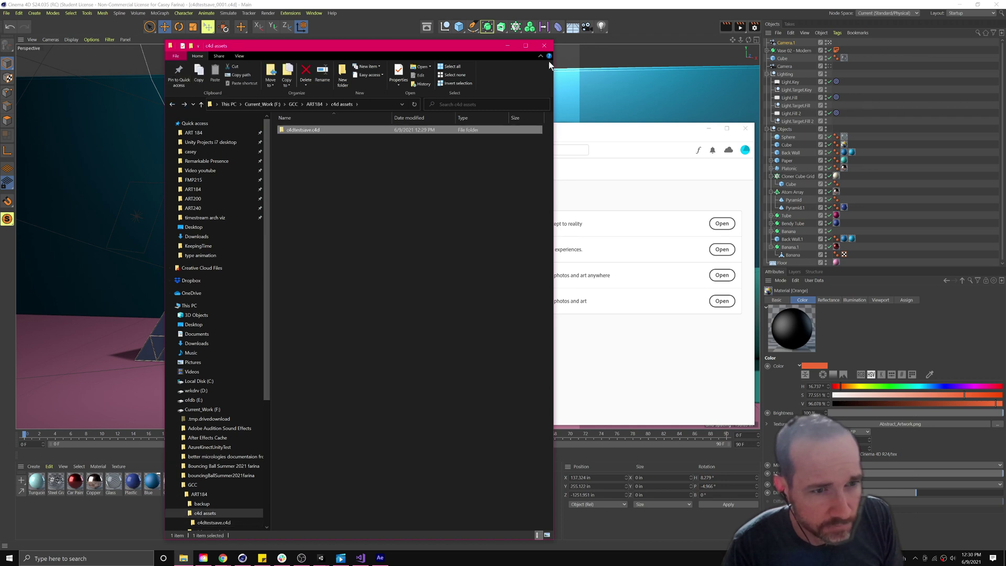
pyautogui.click(545, 46)
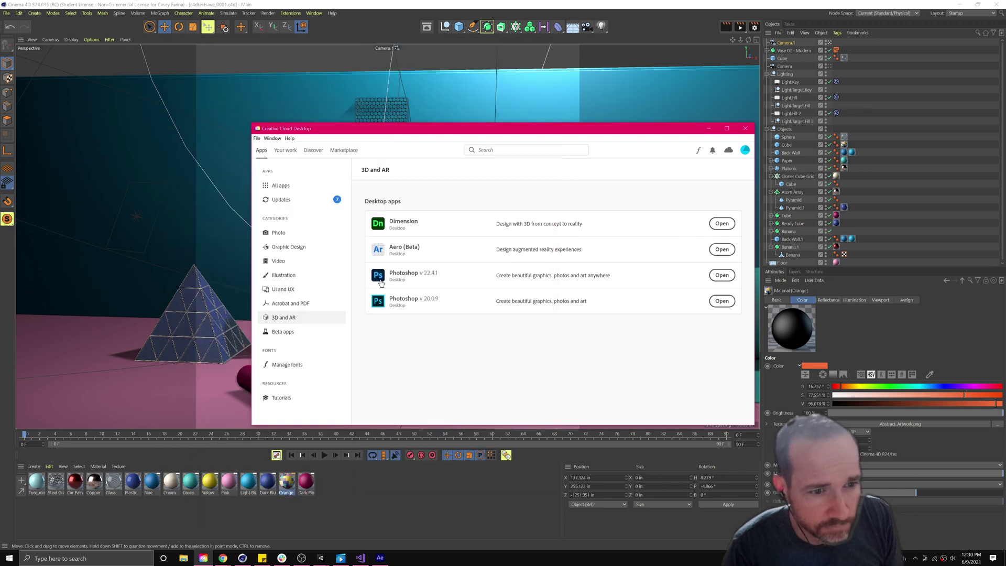
pyautogui.click(709, 129)
# - Create a new Mat material, delete the Orange material, and open Mat for editing
pyautogui.click(276, 357)
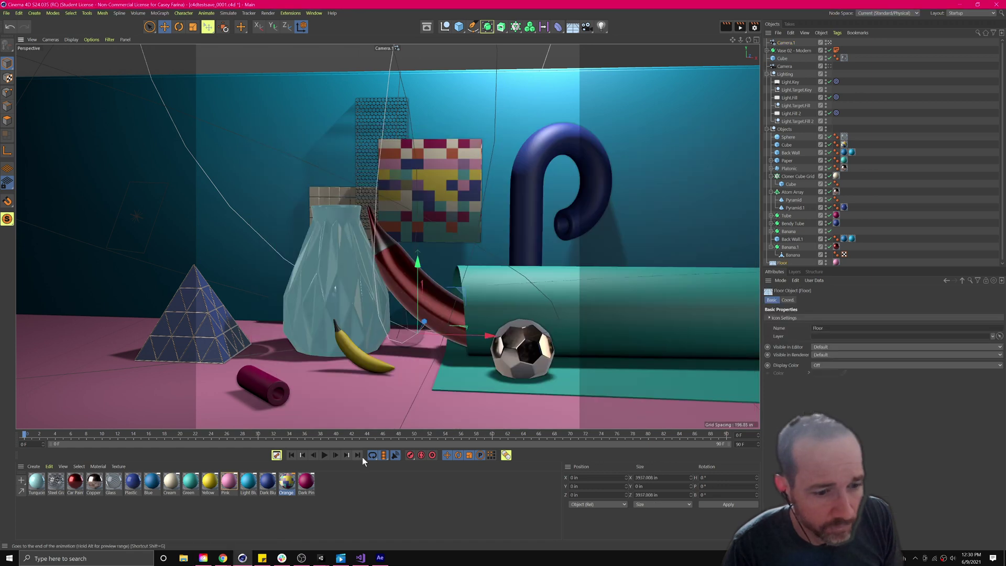
pyautogui.doubleClick(338, 507)
pyautogui.click(305, 484)
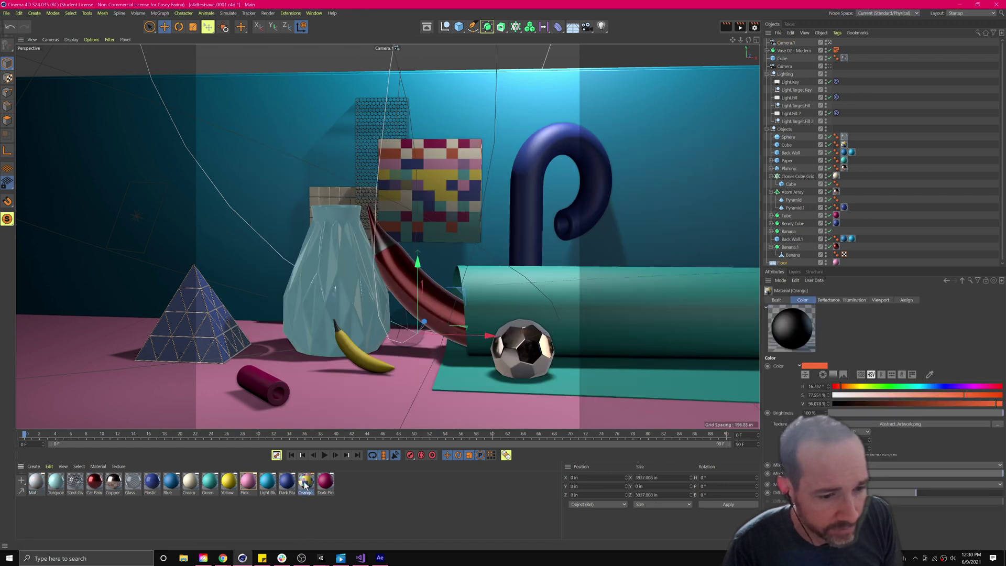
pyautogui.rightClick(305, 485)
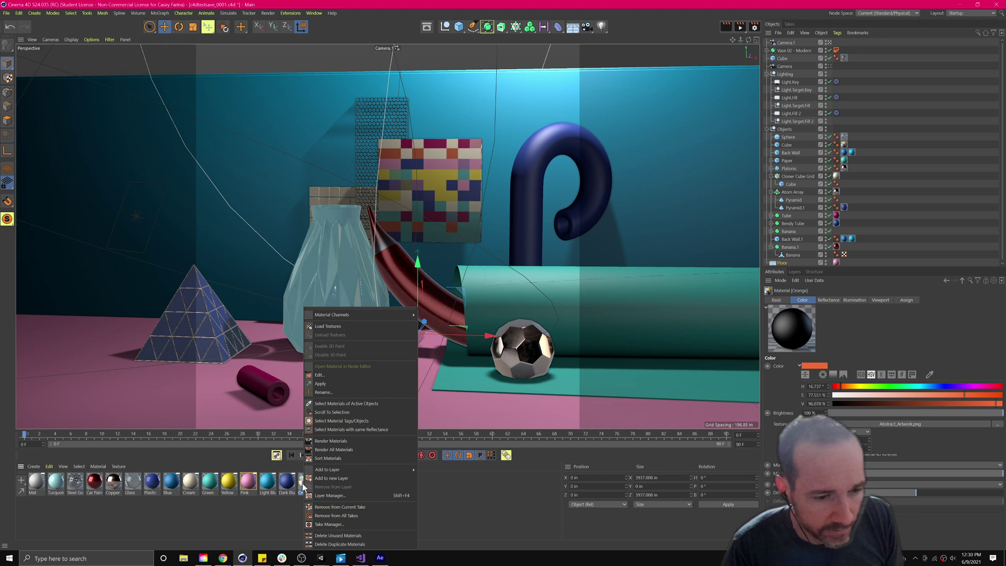
pyautogui.click(302, 489)
pyautogui.press('Delete')
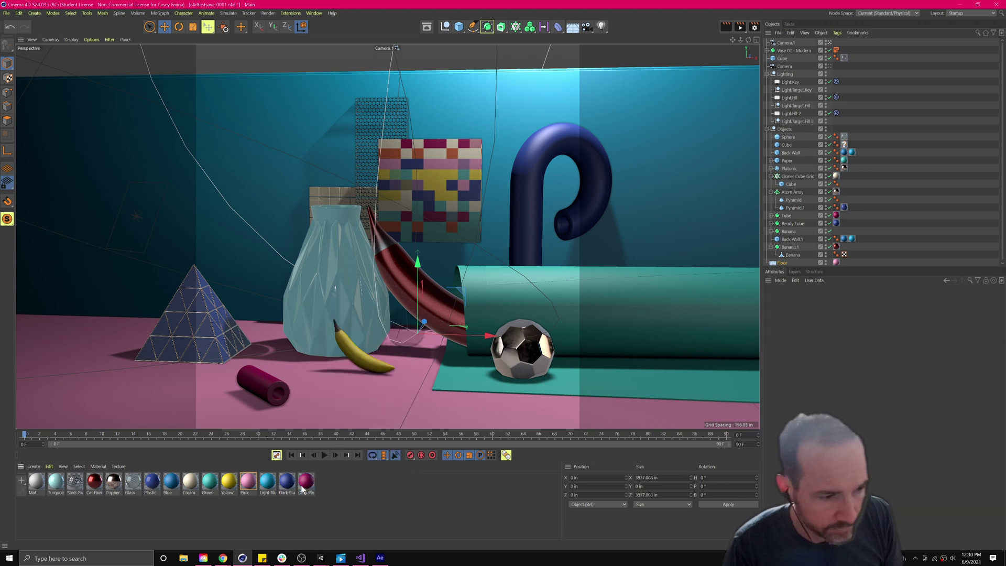
pyautogui.doubleClick(35, 483)
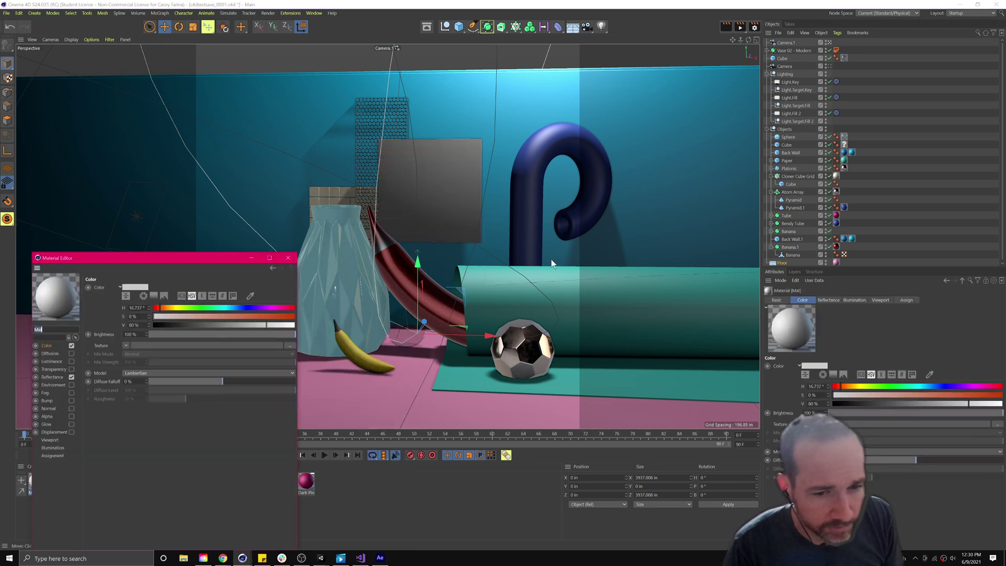
pyautogui.moveTo(198, 262); pyautogui.dragTo(333, 244)
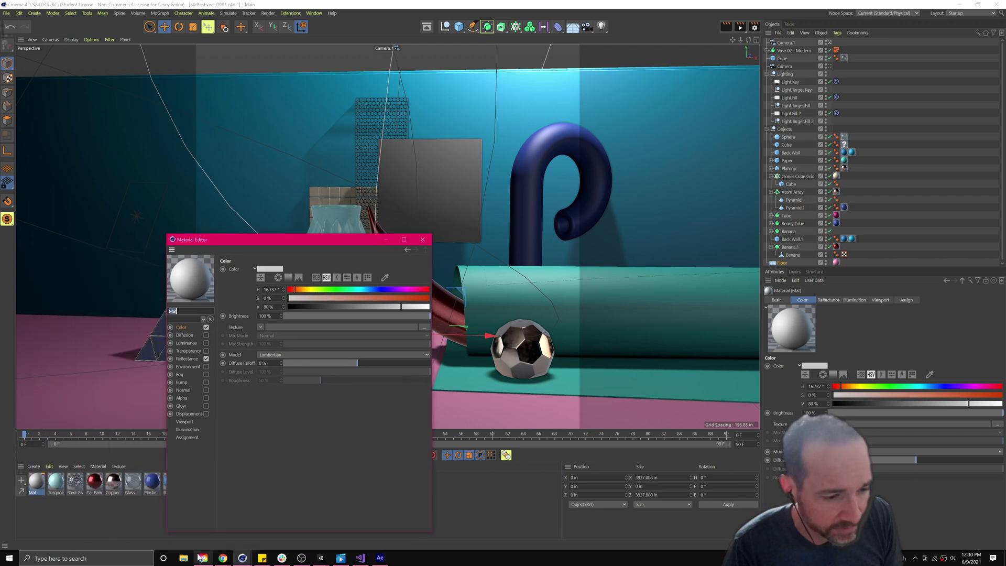
# - Load color wheel.jpg from the Desktop as Mat's Color texture, copying it to the project
pyautogui.click(183, 558)
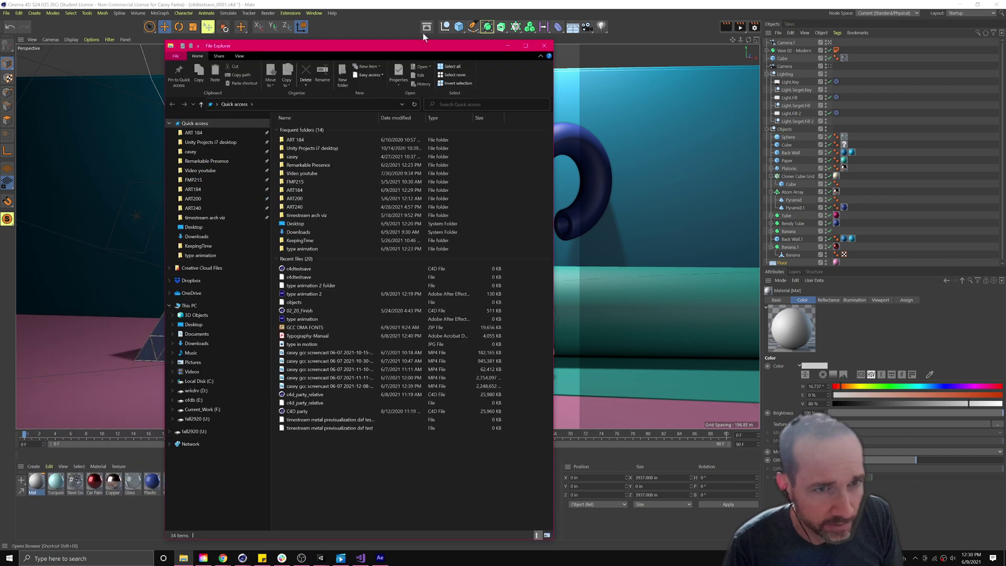
pyautogui.moveTo(410, 50); pyautogui.dragTo(596, 78)
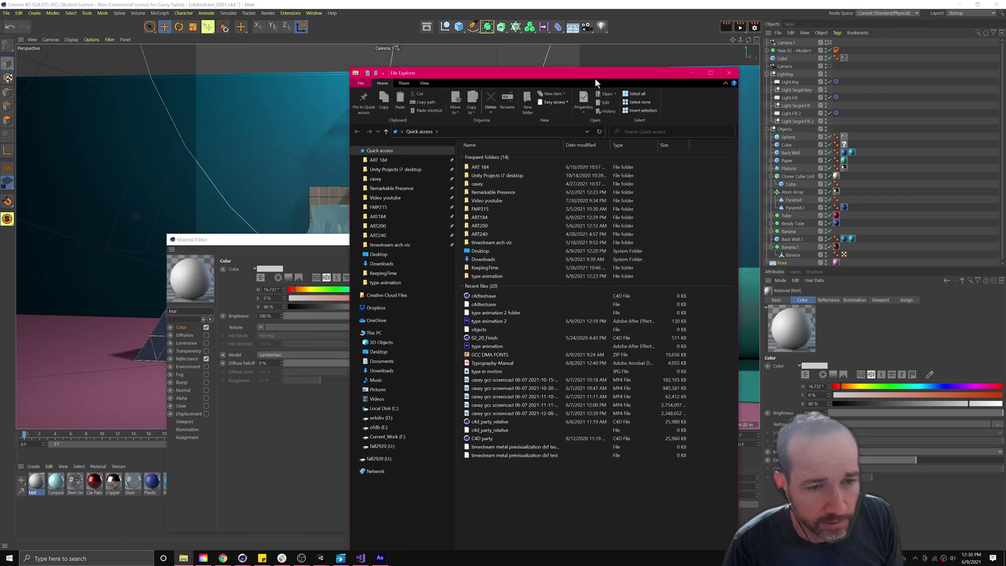
pyautogui.click(729, 73)
pyautogui.click(425, 326)
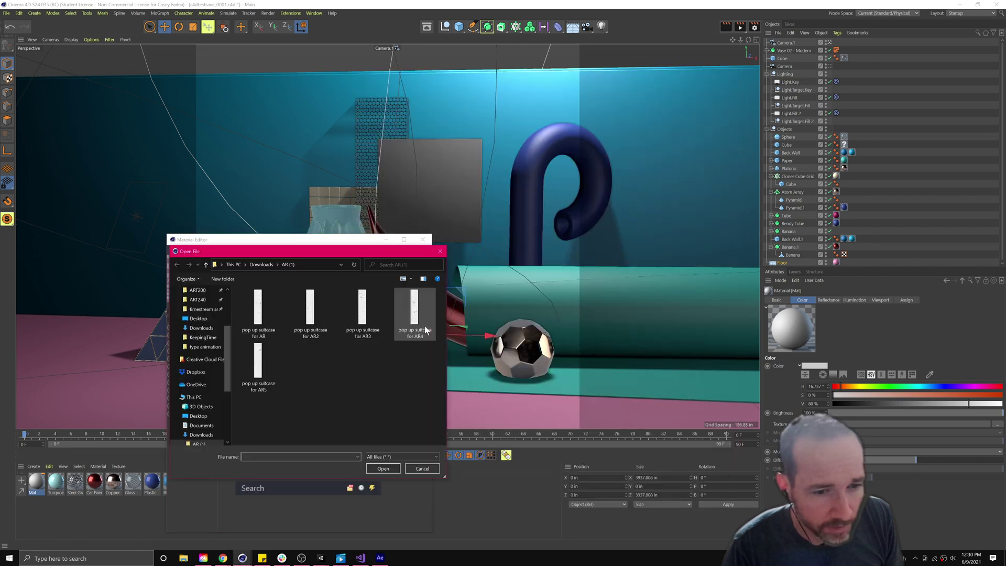
pyautogui.scroll(3, 197, 317)
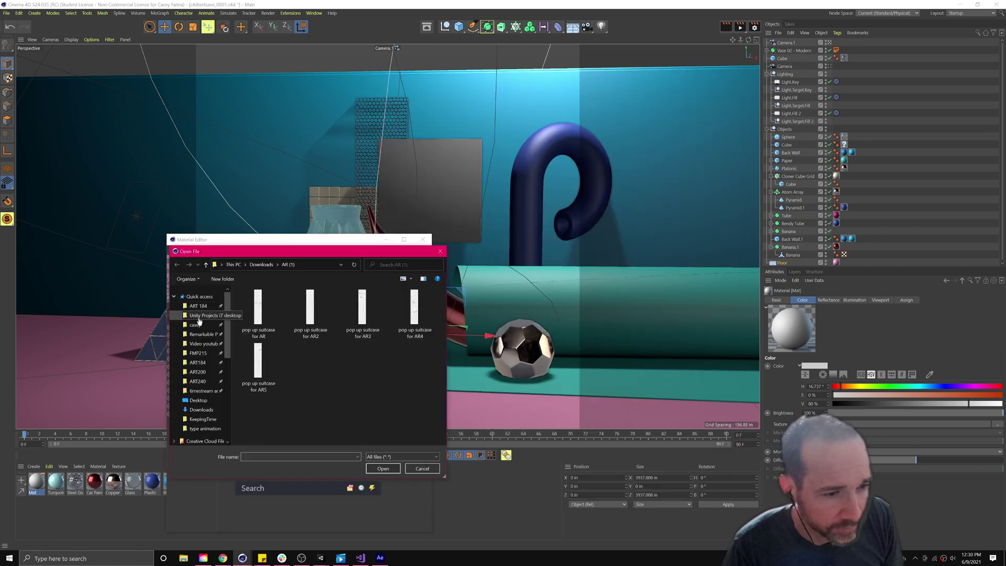
pyautogui.click(195, 402)
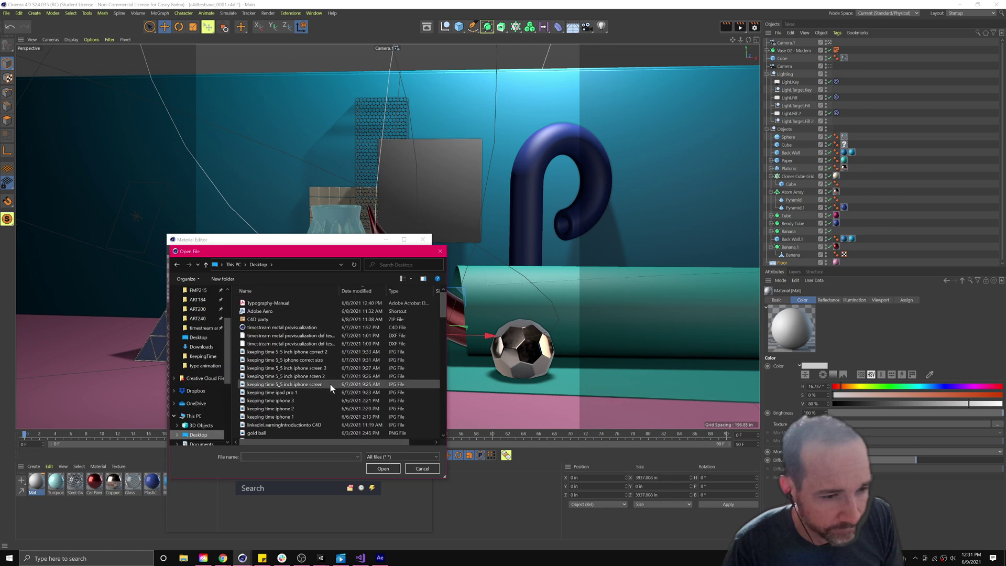
pyautogui.scroll(-1, 330, 385)
pyautogui.scroll(5, 330, 385)
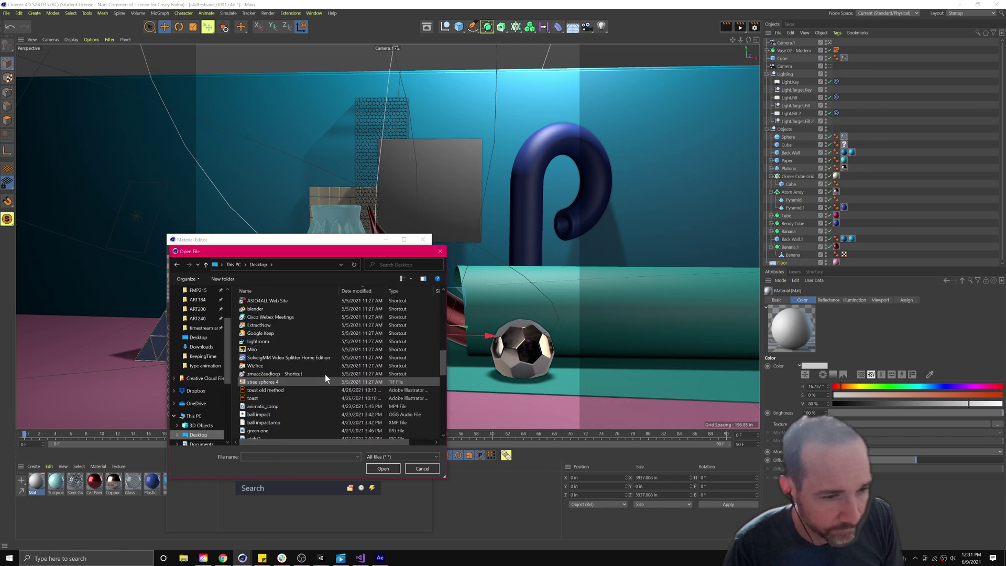
pyautogui.scroll(3, 276, 308)
pyautogui.scroll(-6, 283, 350)
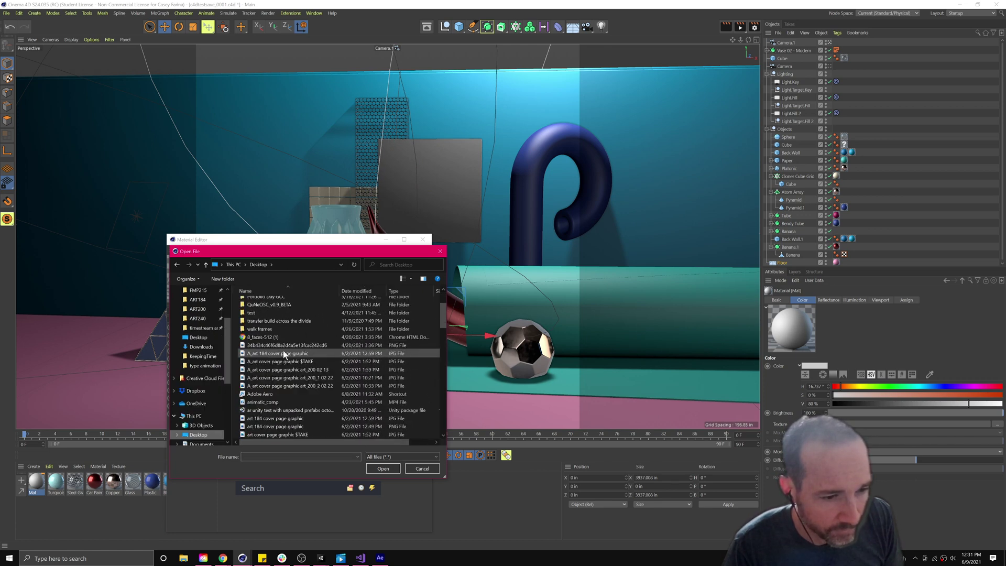
pyautogui.click(278, 394)
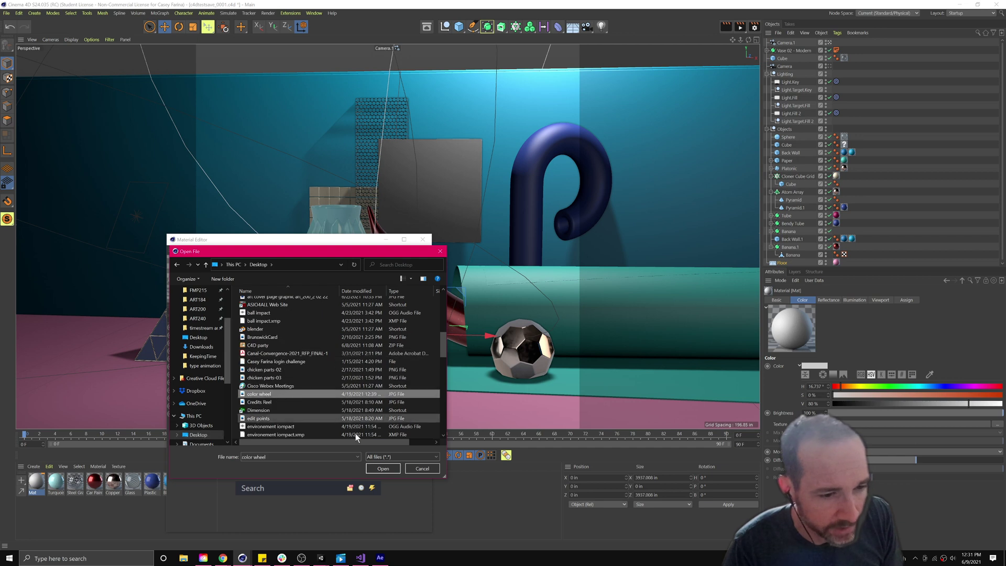
pyautogui.click(396, 468)
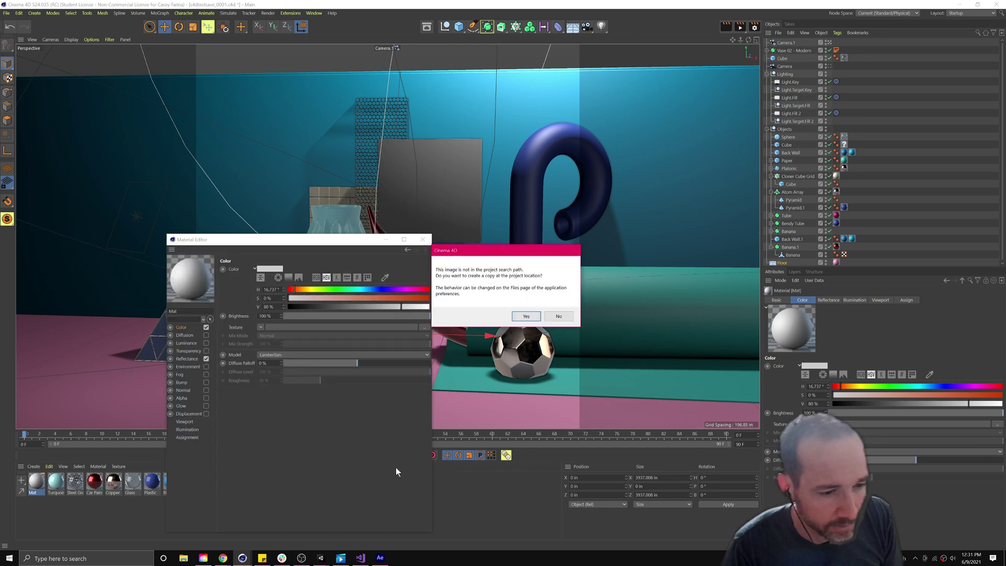
pyautogui.click(526, 316)
# - Close the Material Editor and apply Mat to the grey card on the wall
pyautogui.click(423, 240)
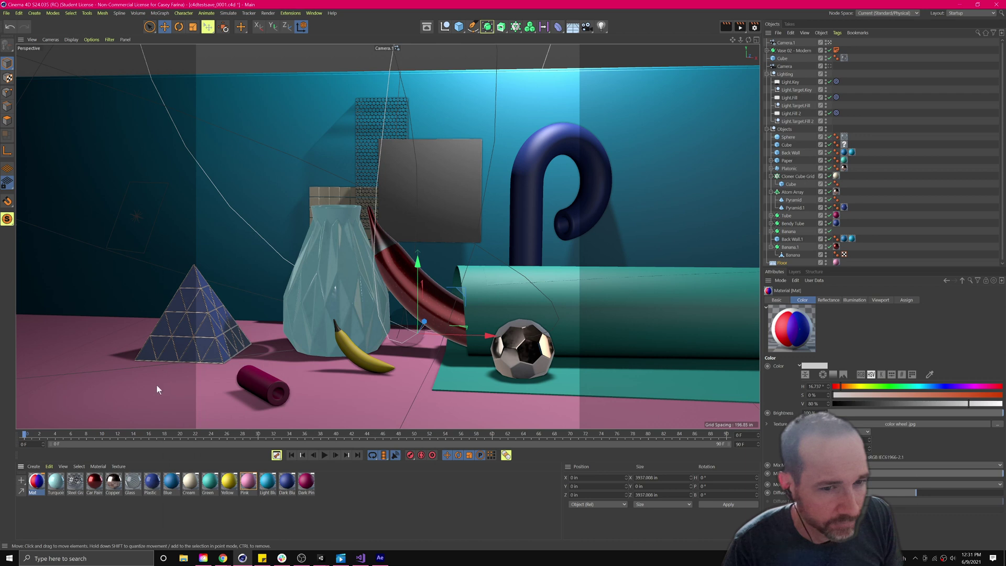
pyautogui.moveTo(424, 208); pyautogui.dragTo(420, 204)
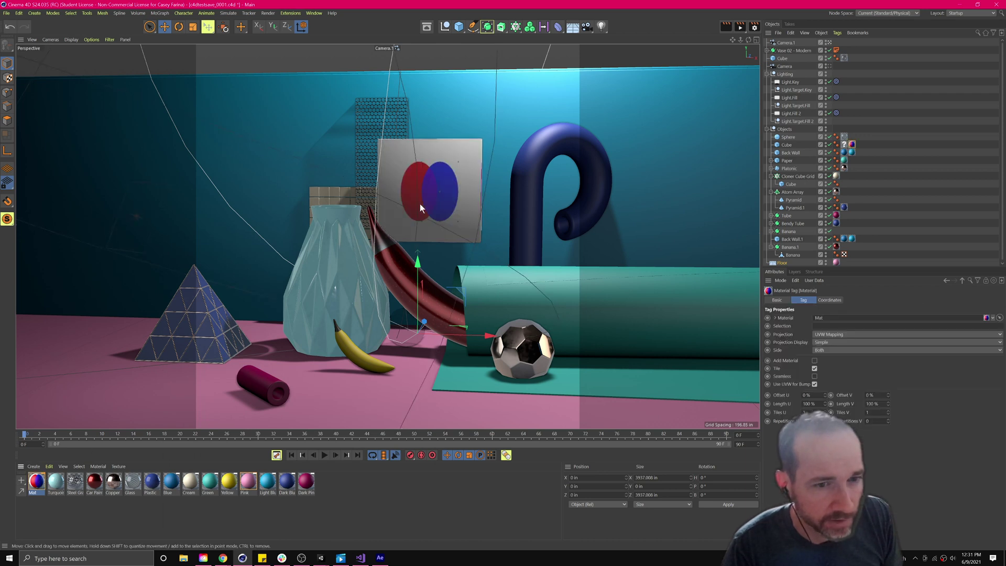
pyautogui.click(6, 12)
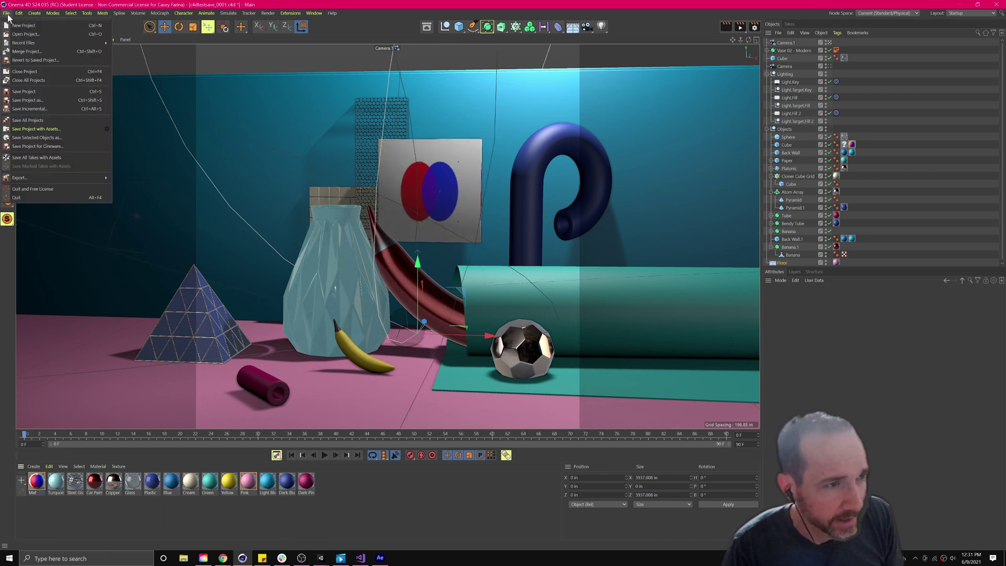
# - Save the project with assets as 'asset test' in c4d assets, skipping the missing banana material
pyautogui.click(36, 128)
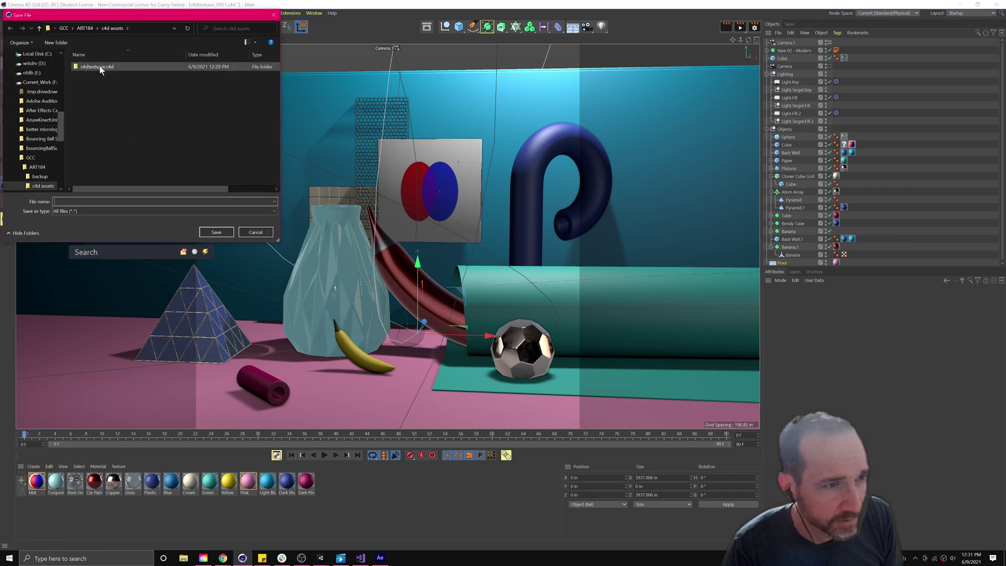
pyautogui.click(105, 201)
pyautogui.write('a')
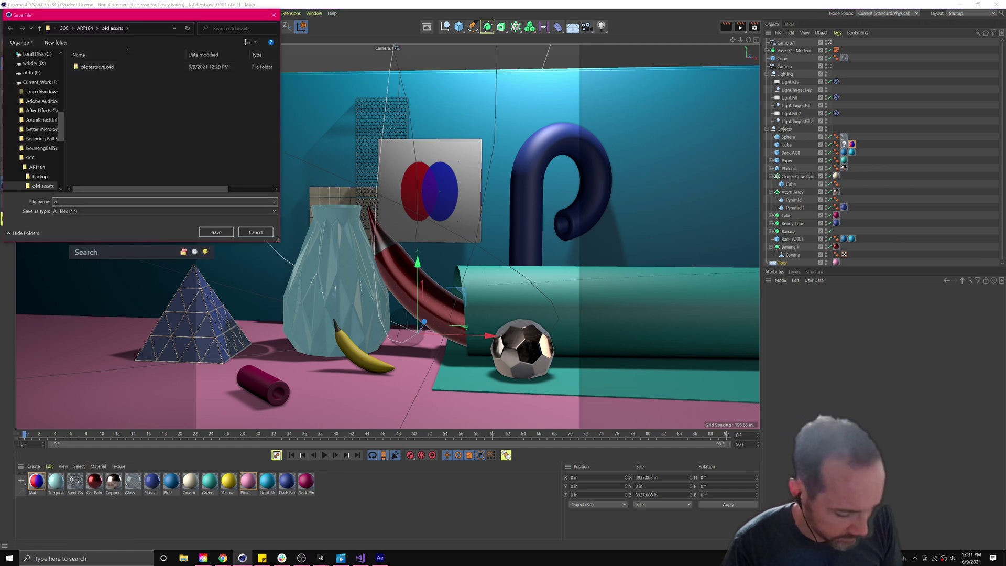
pyautogui.write('sset tes')
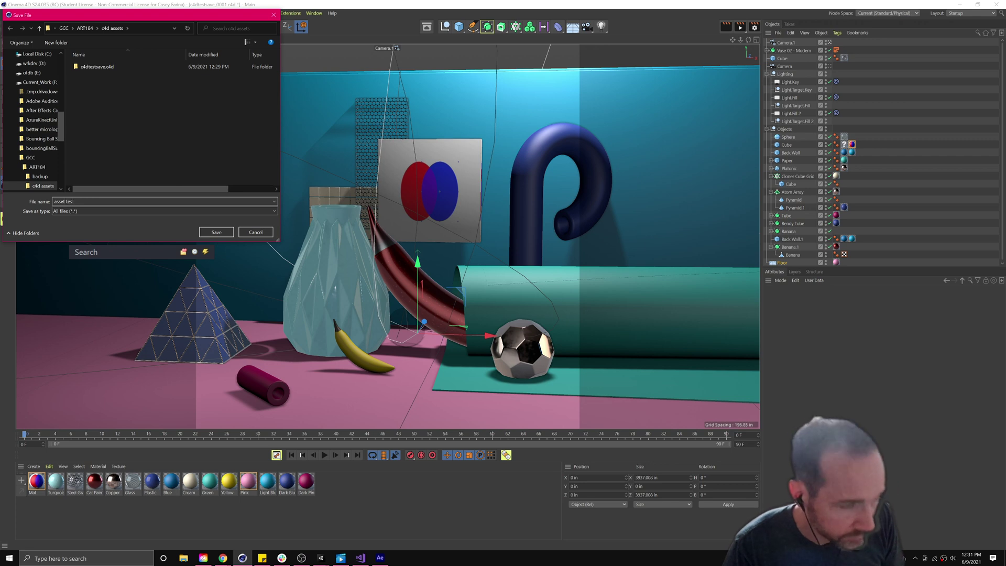
pyautogui.write('t')
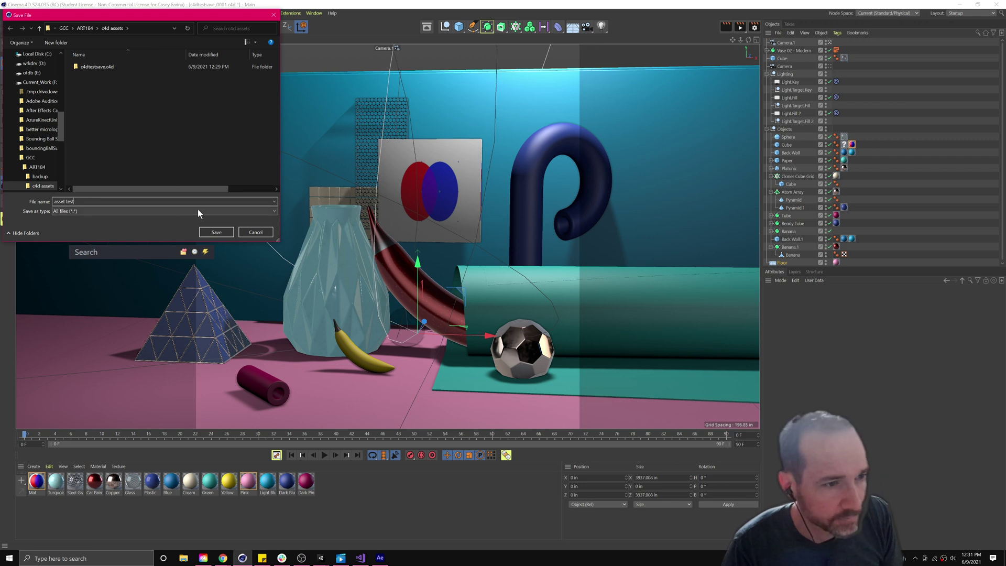
pyautogui.click(215, 233)
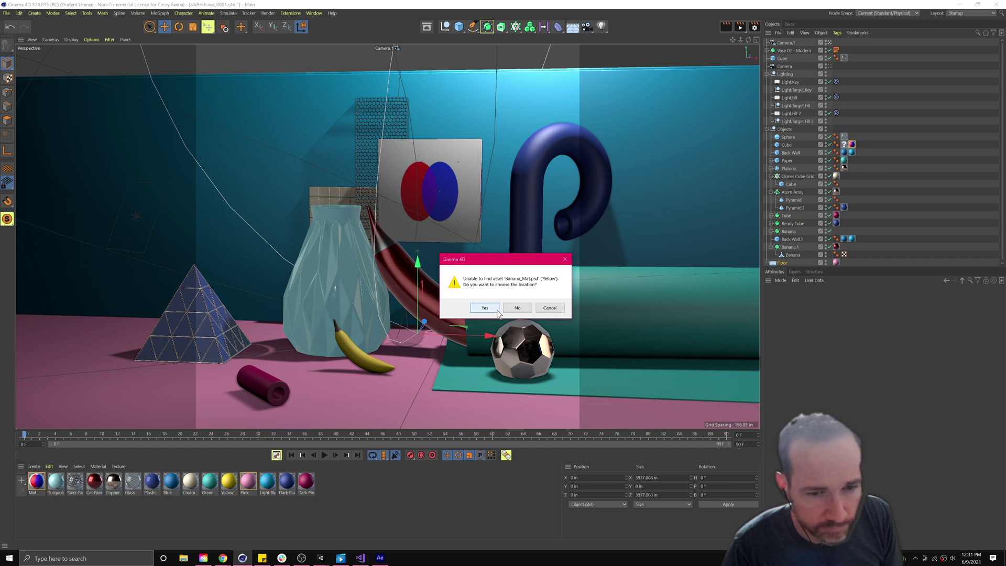
pyautogui.click(517, 309)
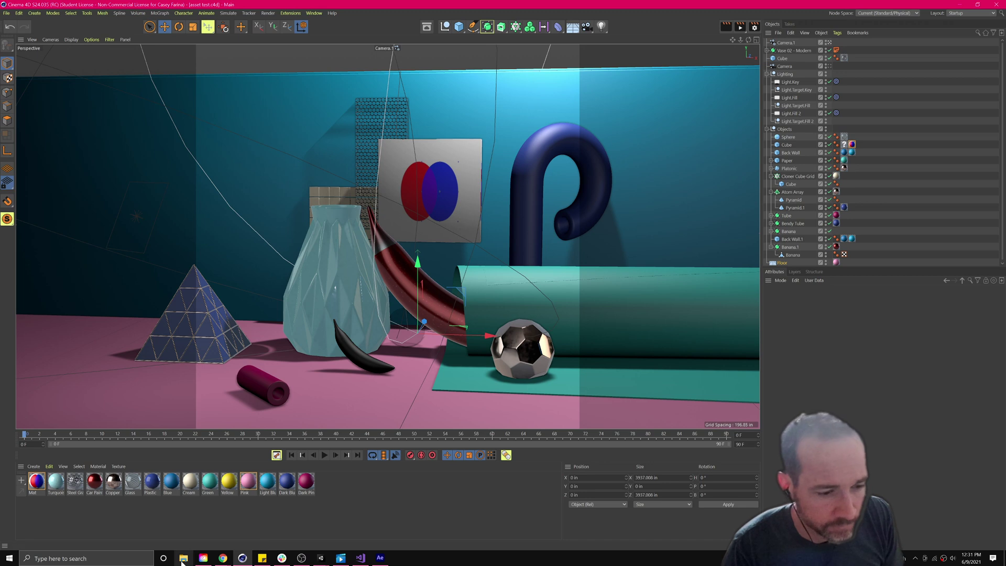
# - In File Explorer, go through ART184 and c4d assets into the asset test folder
pyautogui.click(184, 558)
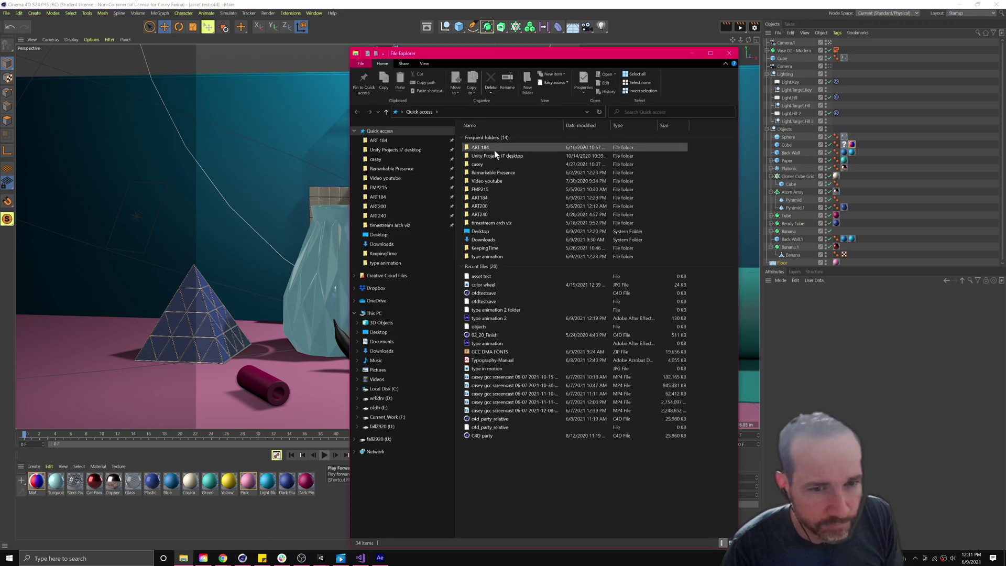
pyautogui.click(409, 198)
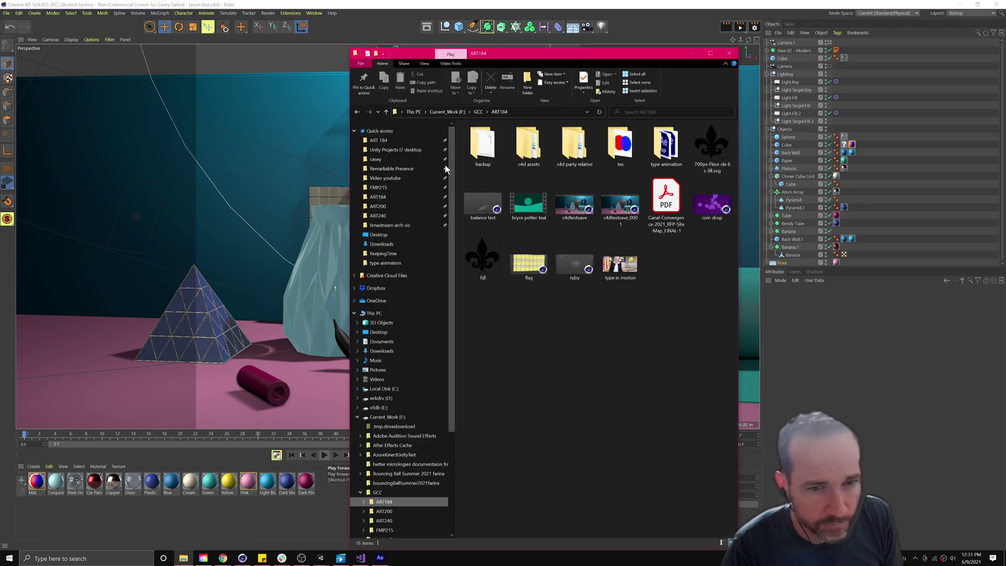
pyautogui.click(541, 155)
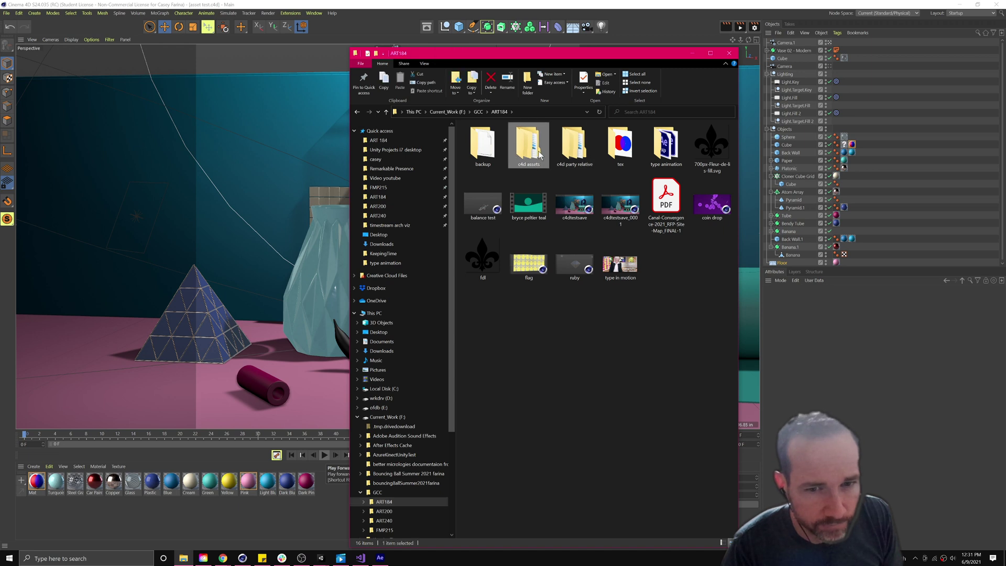
pyautogui.doubleClick(531, 153)
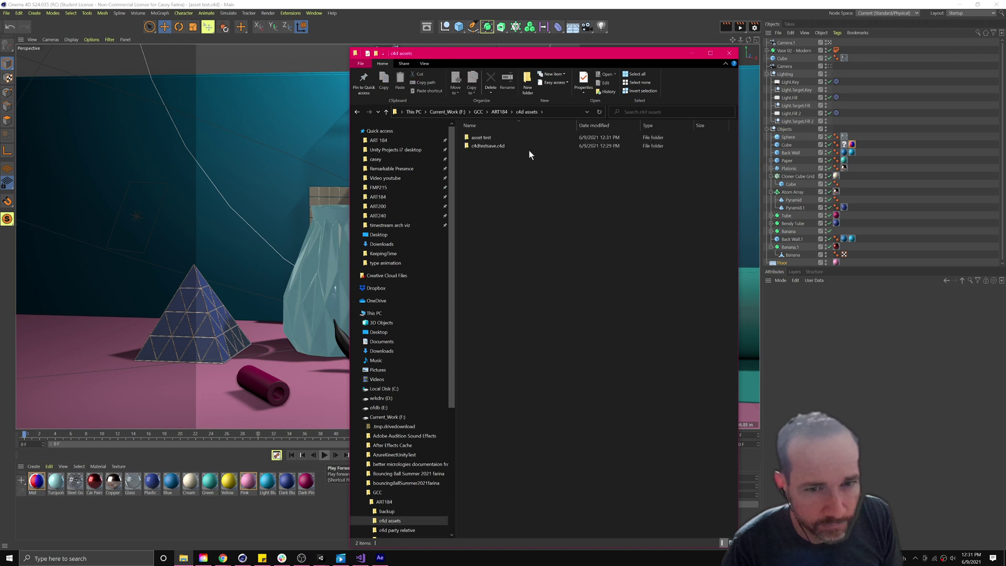
pyautogui.doubleClick(495, 138)
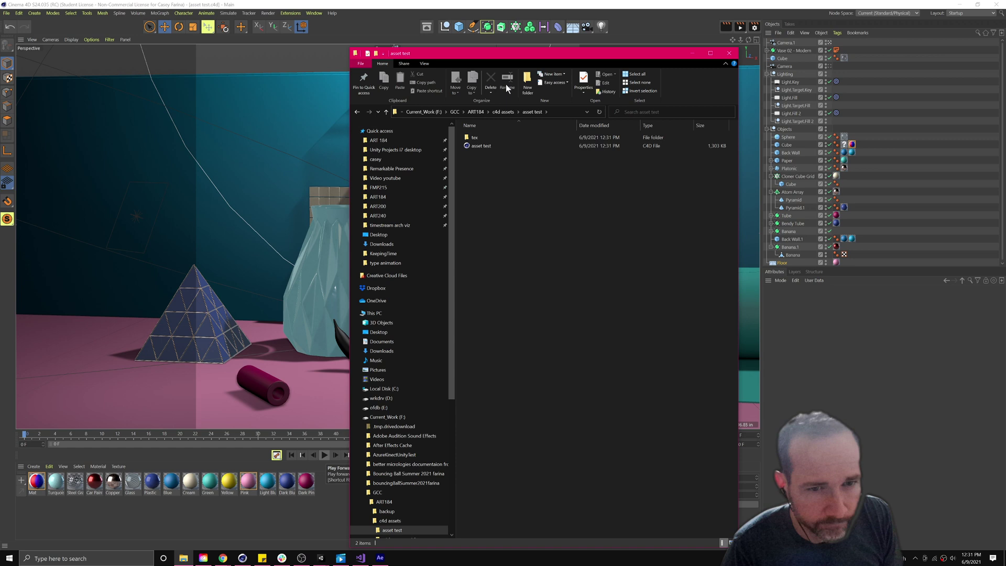
# - Rearrange the Explorer window and open tex to see color wheel, Grumble_Map and Noise_01
pyautogui.moveTo(509, 57); pyautogui.dragTo(412, 58)
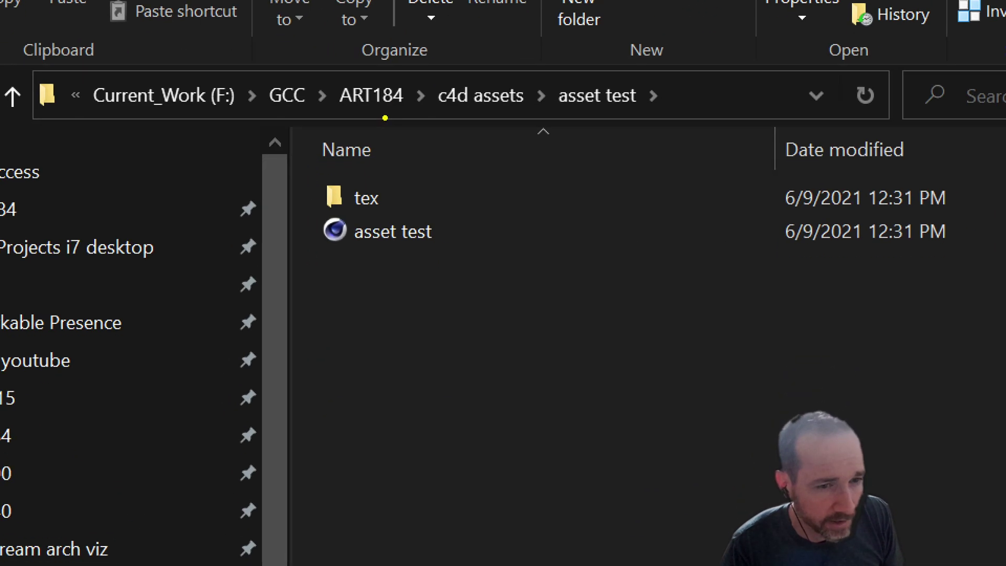
pyautogui.moveTo(385, 118)
pyautogui.mouseDown()
pyautogui.moveTo(312, 269)
pyautogui.moveTo(393, 316)
pyautogui.moveTo(488, 124)
pyautogui.moveTo(423, 114)
pyautogui.moveTo(324, 173)
pyautogui.moveTo(338, 256)
pyautogui.moveTo(505, 258)
pyautogui.moveTo(510, 139)
pyautogui.moveTo(391, 94)
pyautogui.mouseUp()
pyautogui.moveTo(356, 249); pyautogui.dragTo(461, 239)
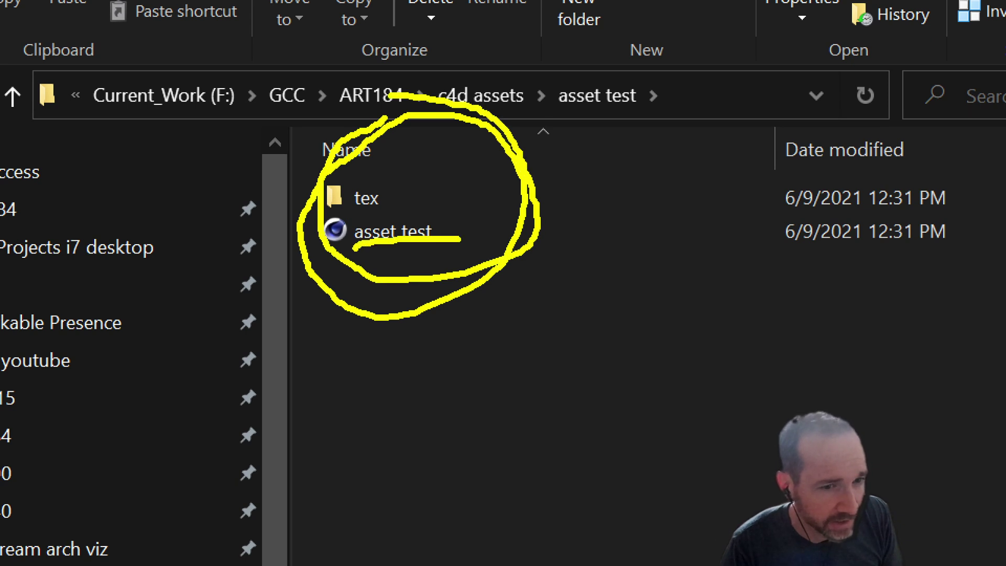
pyautogui.moveTo(403, 178)
pyautogui.mouseDown()
pyautogui.moveTo(334, 166)
pyautogui.moveTo(298, 188)
pyautogui.moveTo(345, 214)
pyautogui.moveTo(436, 169)
pyautogui.mouseUp()
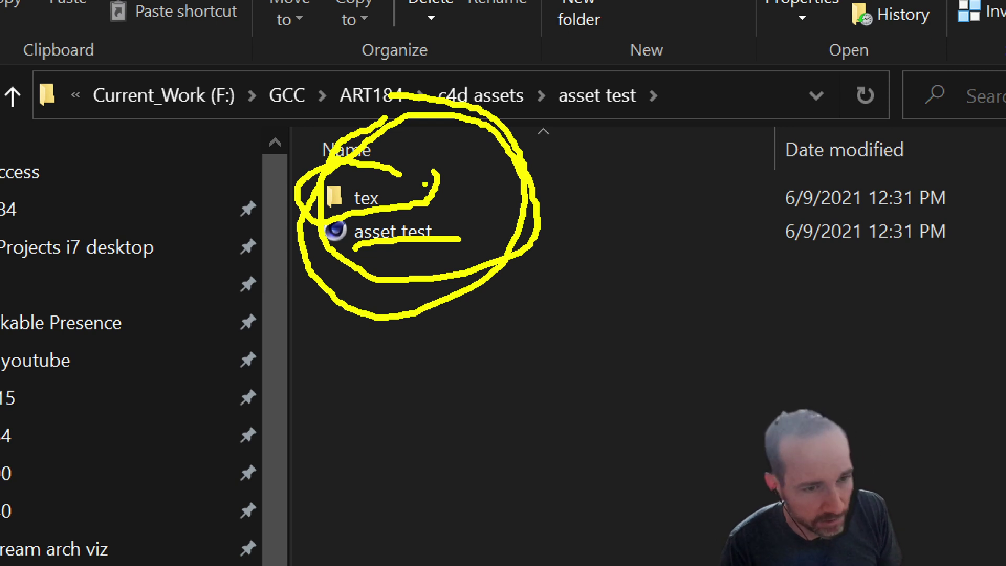
pyautogui.doubleClick(367, 198)
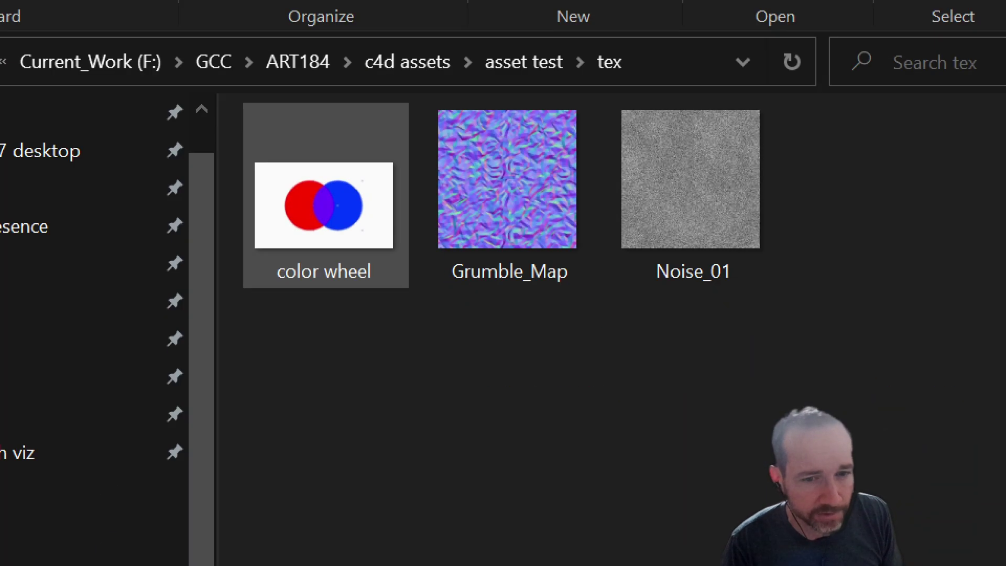
pyautogui.moveTo(532, 22)
pyautogui.mouseDown()
pyautogui.moveTo(338, 22)
pyautogui.moveTo(1004, 338)
pyautogui.moveTo(231, 243)
pyautogui.moveTo(245, 240)
pyautogui.mouseUp()
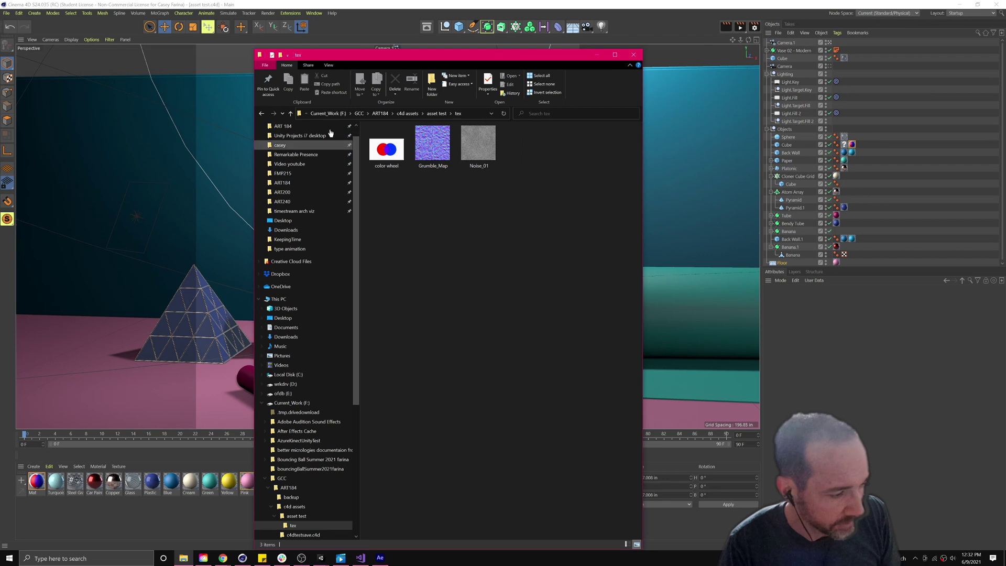
pyautogui.click(261, 113)
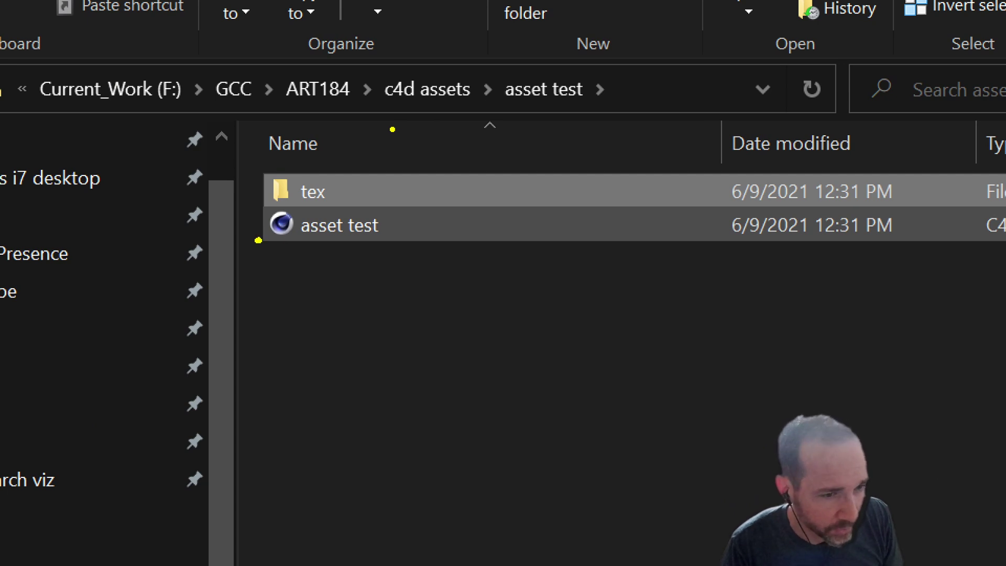
pyautogui.moveTo(258, 241); pyautogui.dragTo(421, 244)
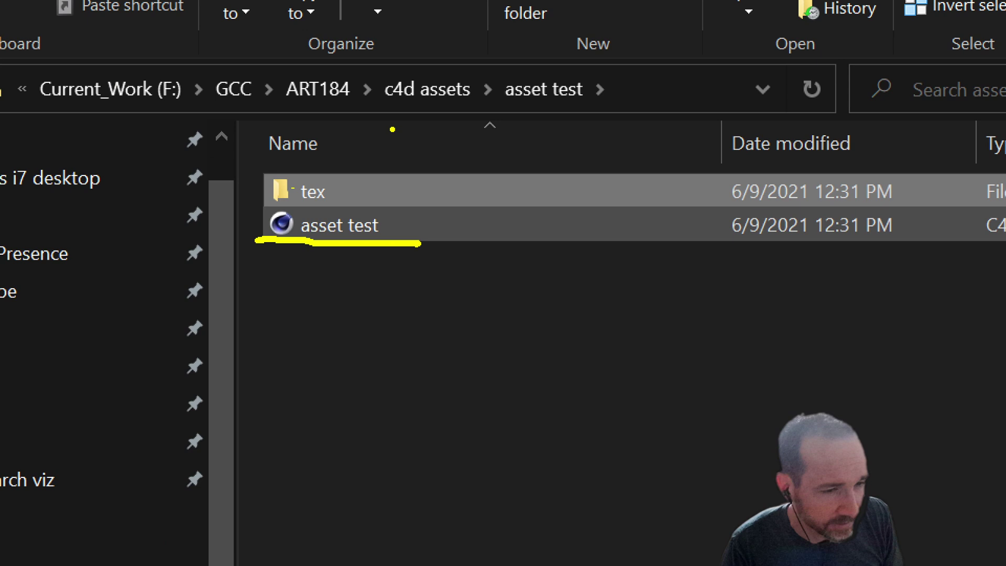
pyautogui.moveTo(279, 173)
pyautogui.mouseDown()
pyautogui.moveTo(241, 190)
pyautogui.moveTo(349, 234)
pyautogui.moveTo(327, 168)
pyautogui.moveTo(230, 159)
pyautogui.mouseUp()
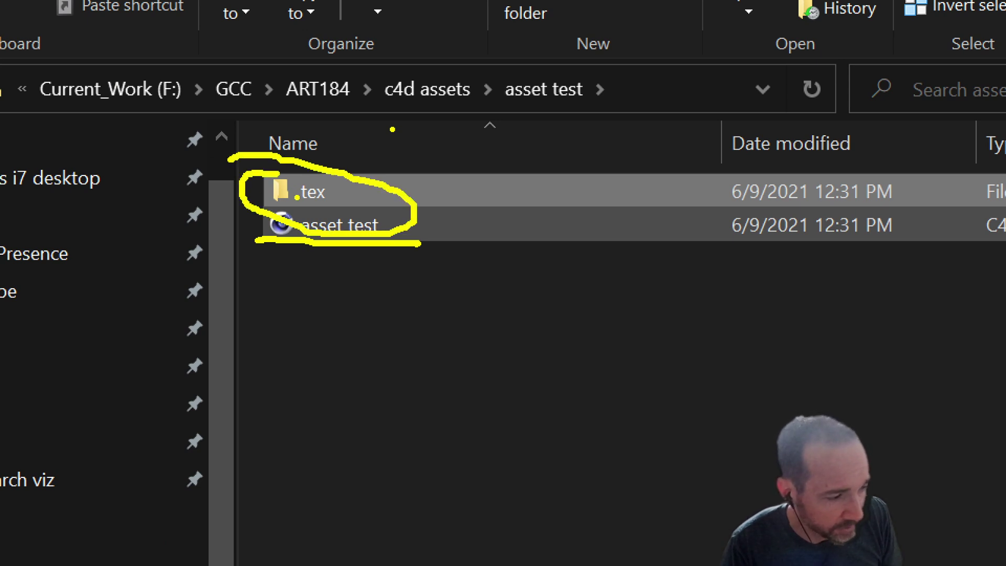
pyautogui.press('Escape')
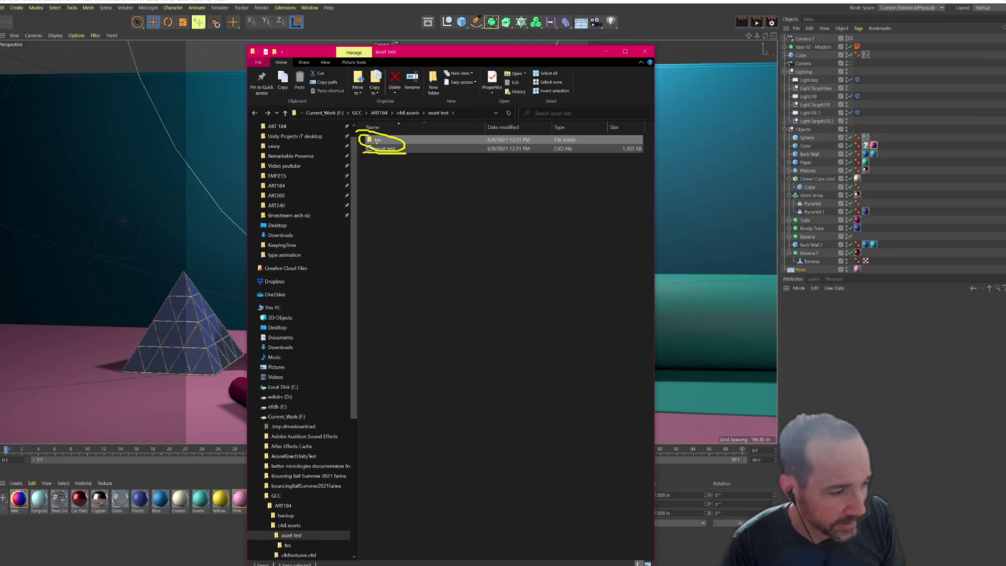